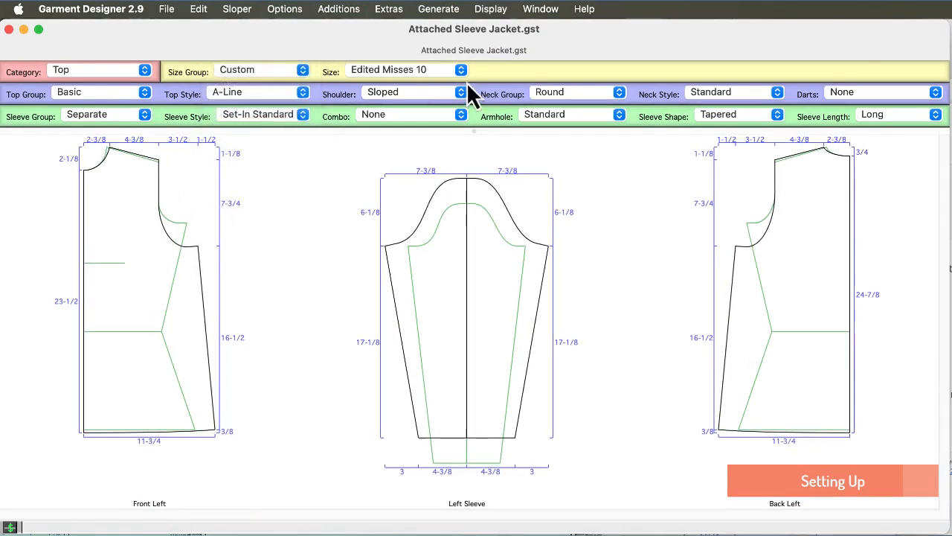
Step: Choose the custom size dated July 23_2 for the garment
click(400, 72)
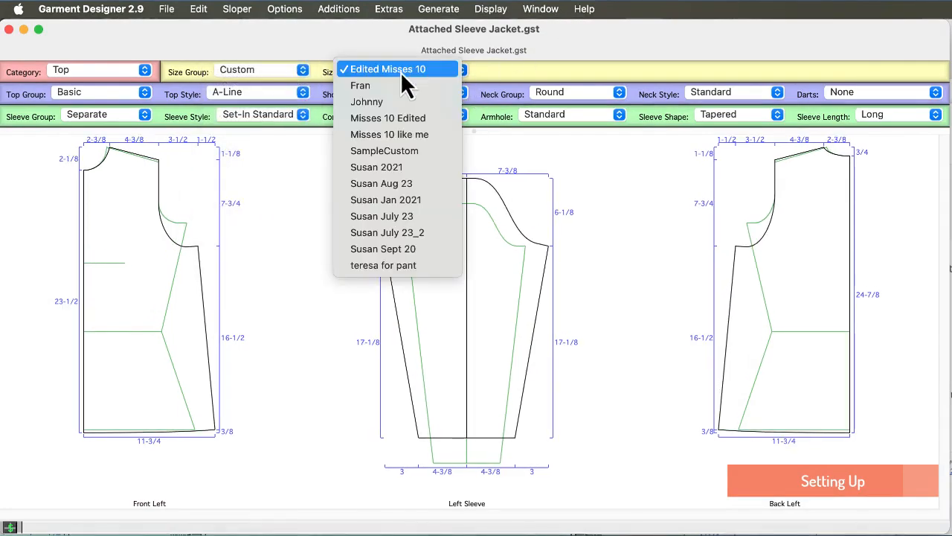
click(385, 237)
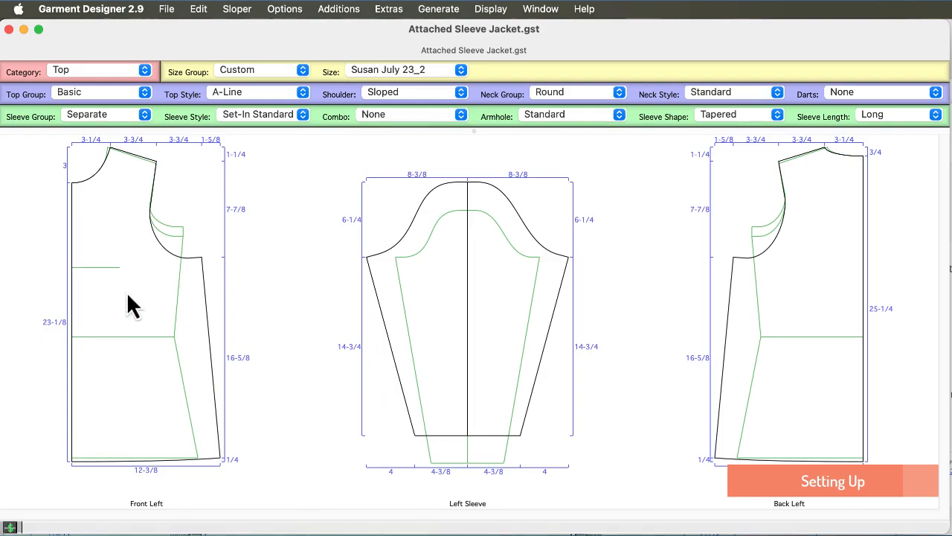
Step: Include the right front as an independent garment piece and remove both halves of the left sleeve
click(492, 9)
click(503, 192)
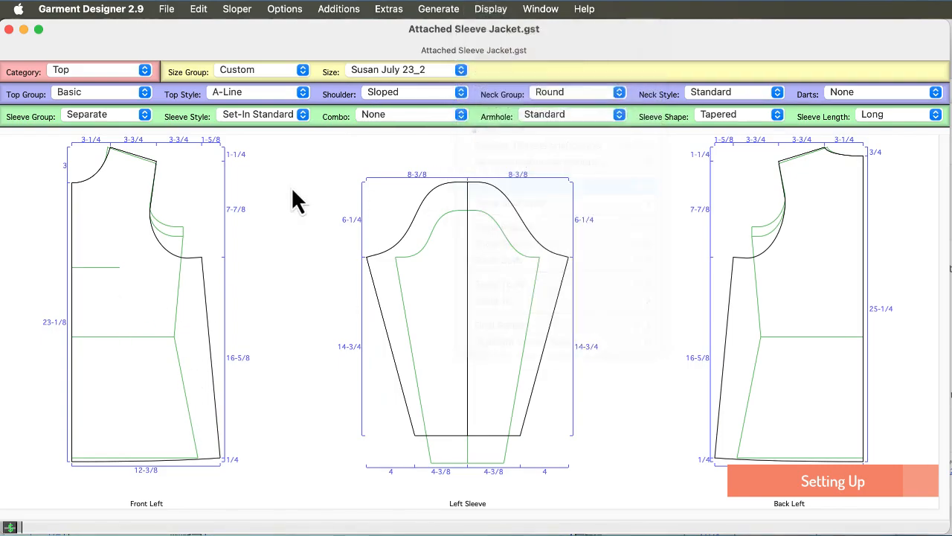
click(566, 253)
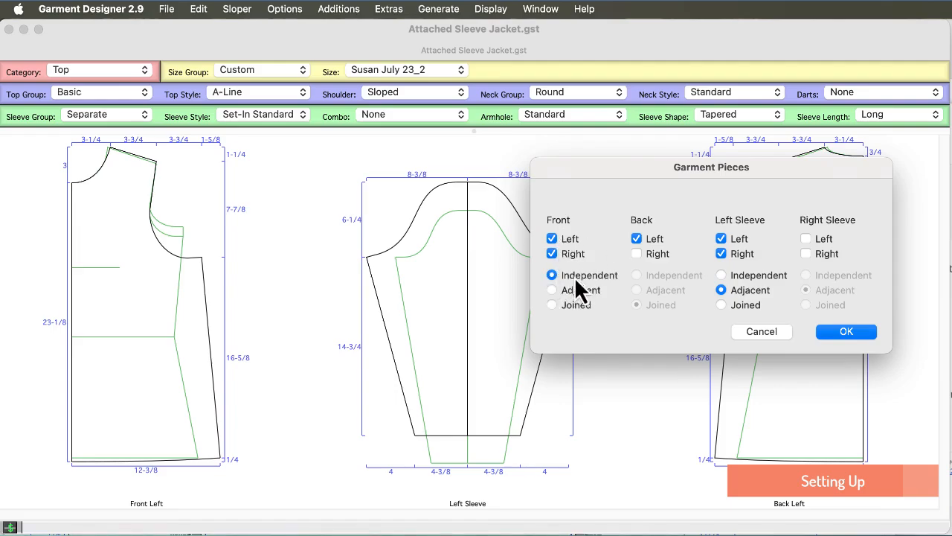
click(727, 244)
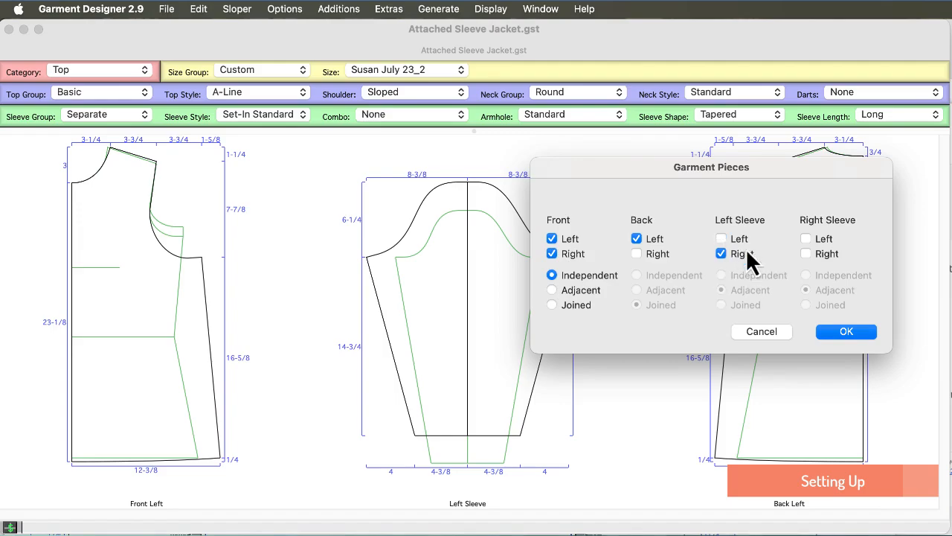
click(723, 255)
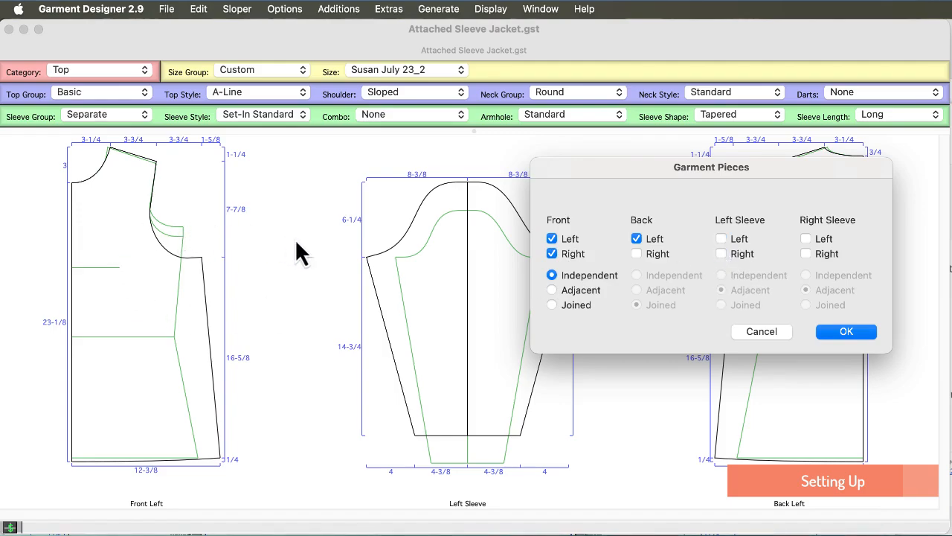
click(848, 333)
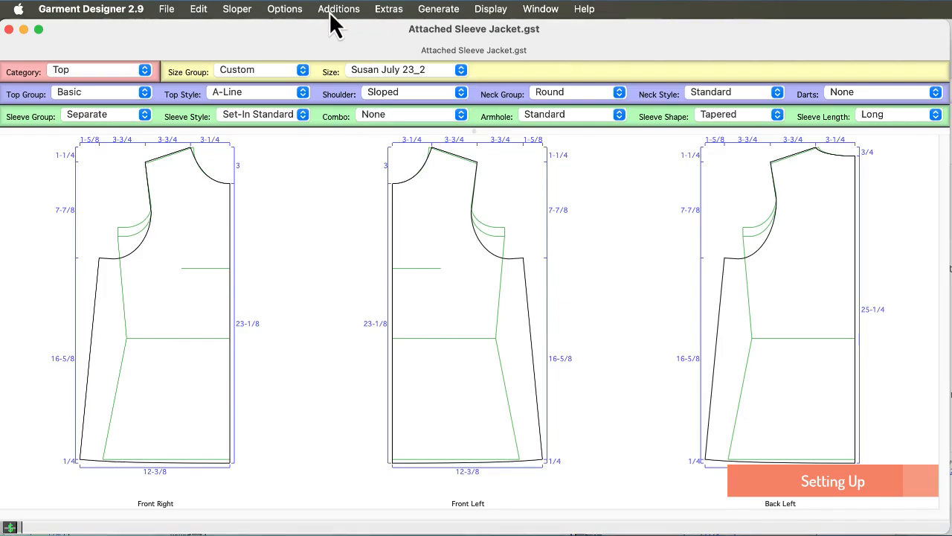
Step: Set the top/dress garment length to 30 inches
click(289, 12)
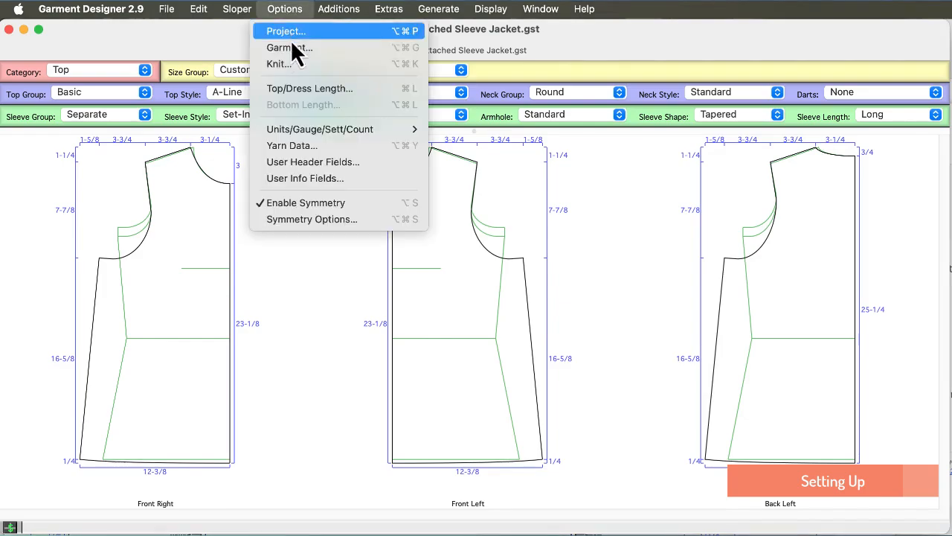
click(293, 87)
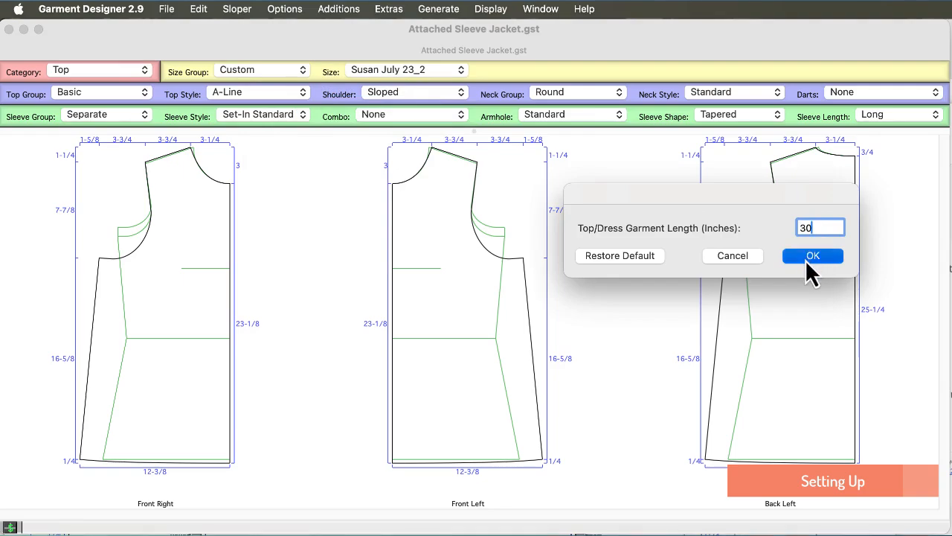
click(807, 257)
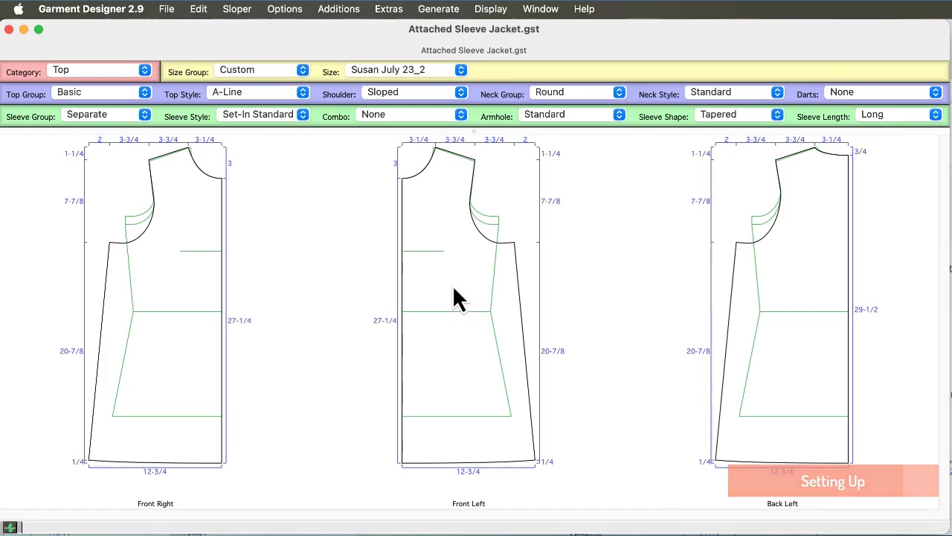
Step: Change the garment's sleeve group from separate sleeves to Attached
click(186, 292)
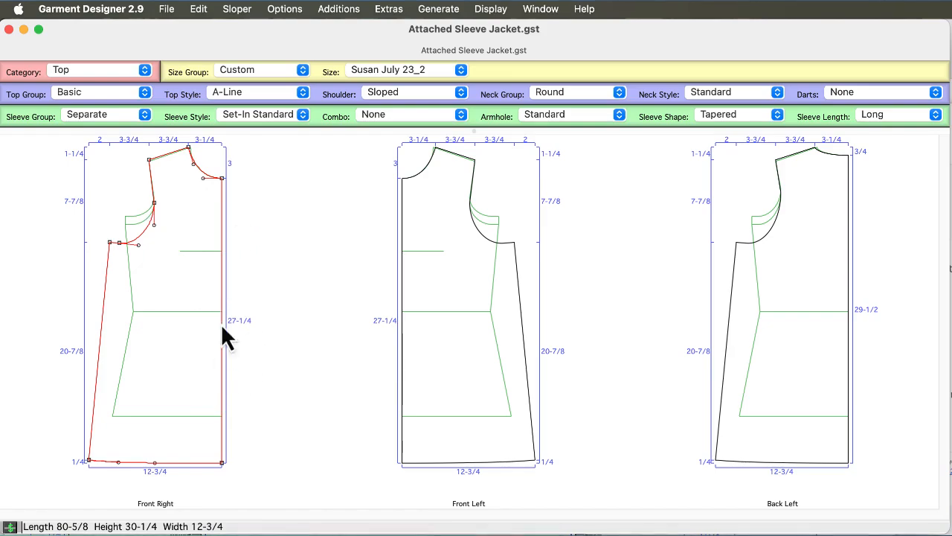
click(109, 116)
click(112, 130)
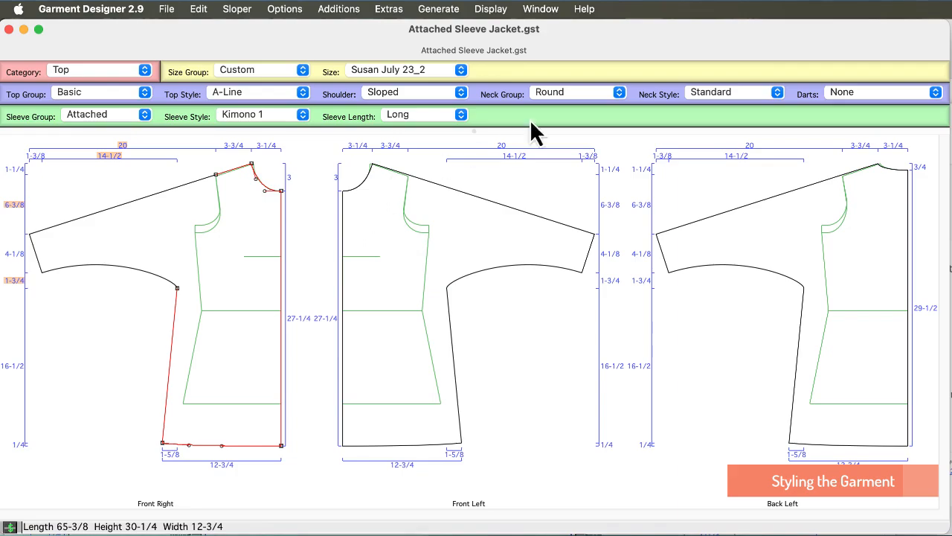
Step: Change the neck group to V and the neck style to High Curved
click(563, 108)
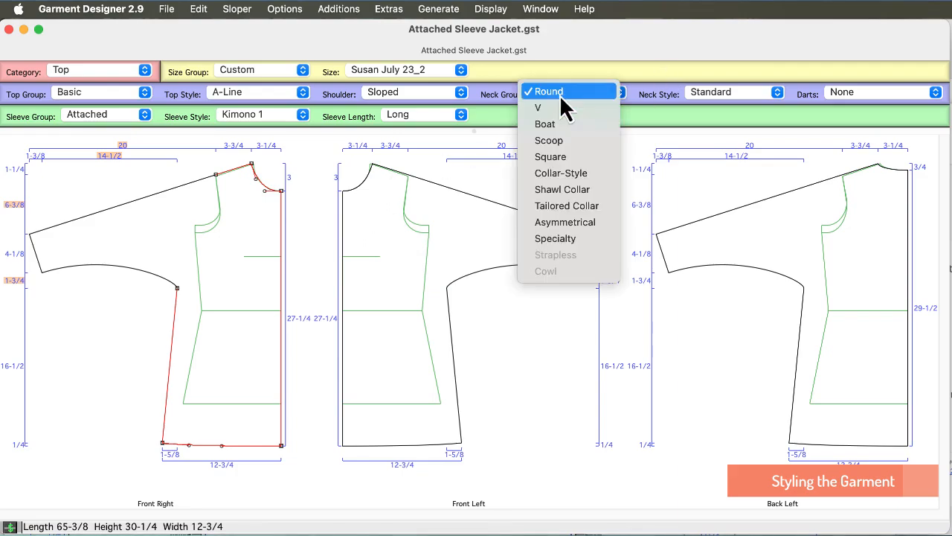
click(554, 107)
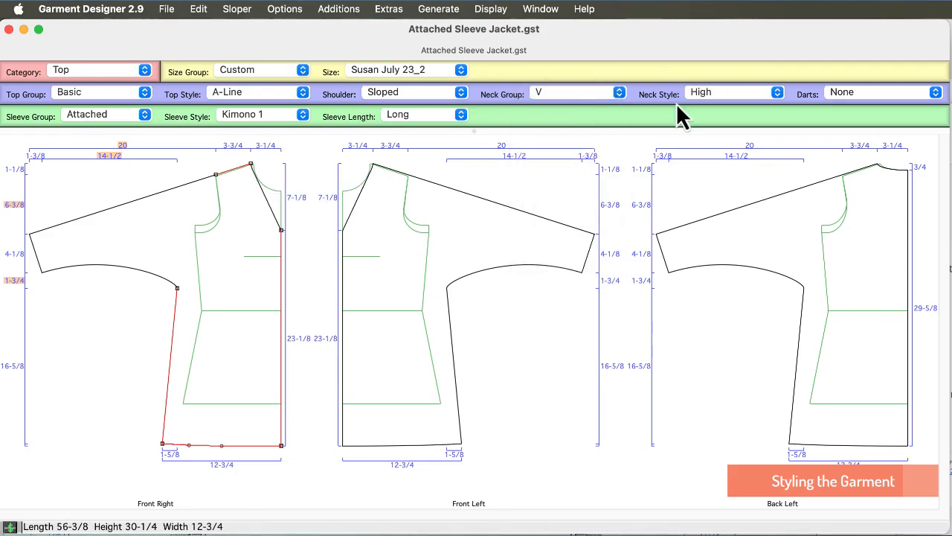
click(720, 94)
click(716, 110)
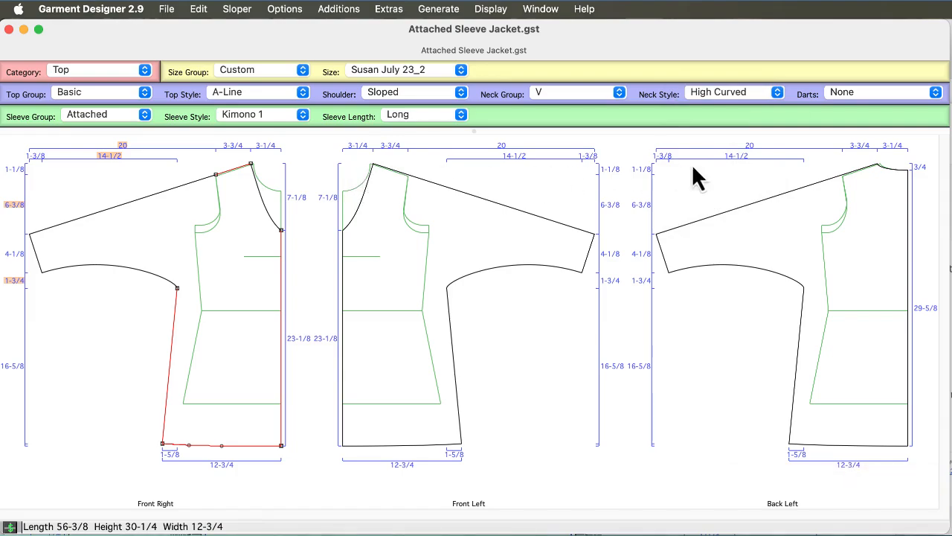
Step: Move the shoulder neck point outward to a half-neck width of about 4-5/8 inches and restrict the warning message to icon clicks
click(890, 160)
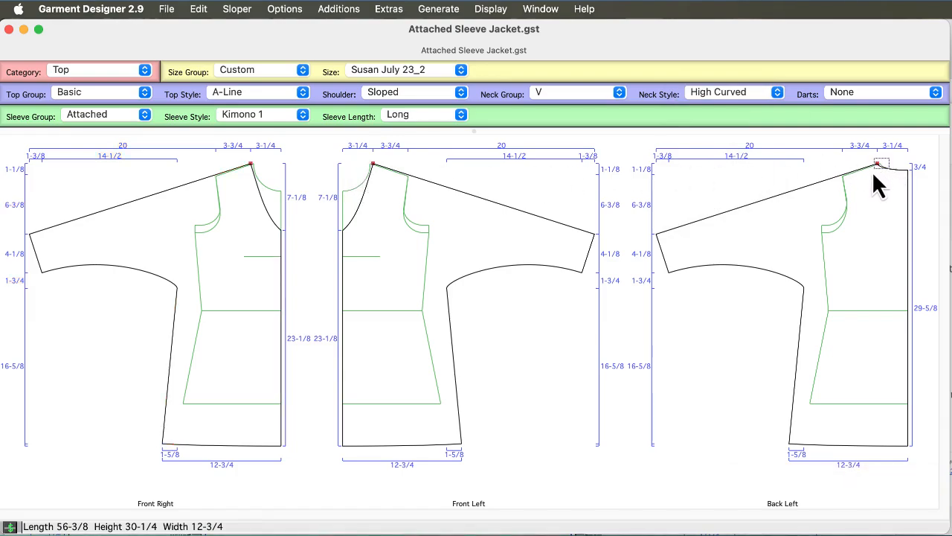
click(875, 165)
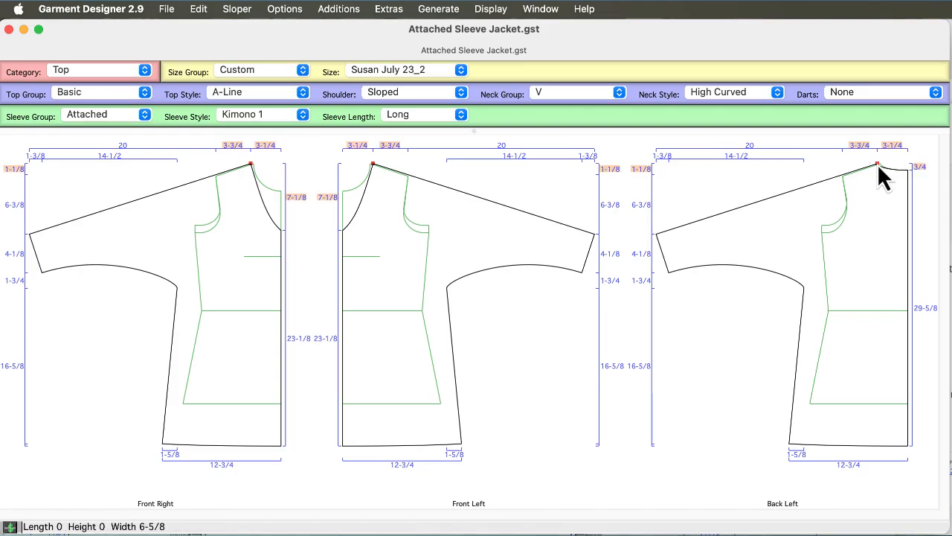
drag(877, 164, 864, 168)
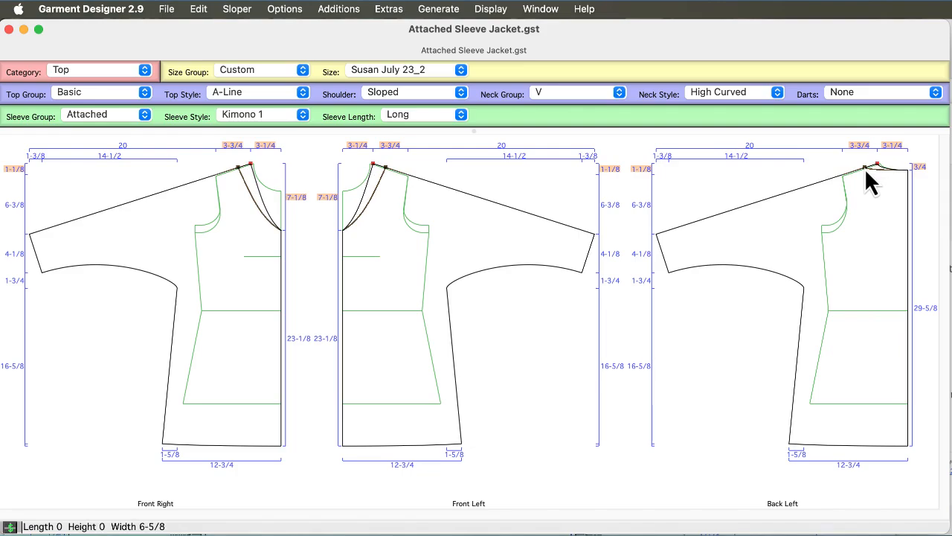
drag(864, 168, 864, 168)
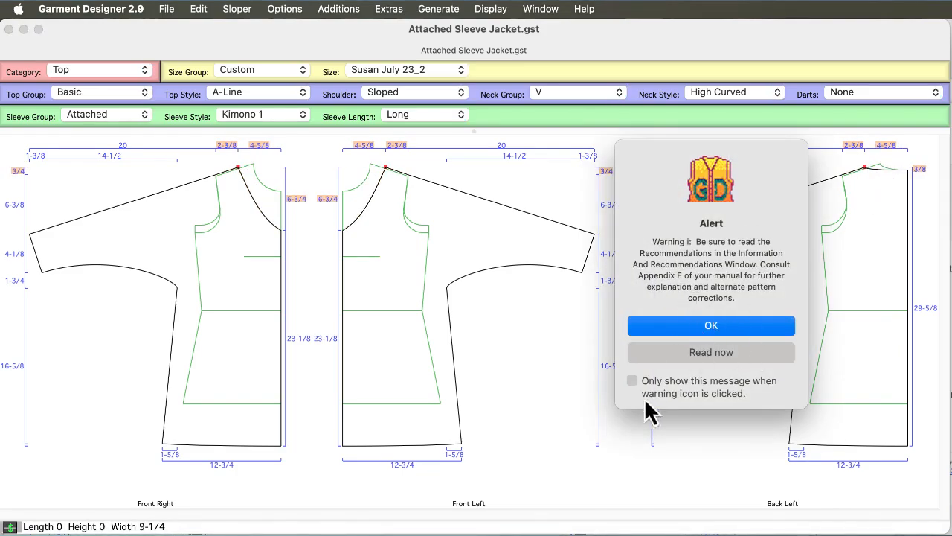
click(633, 380)
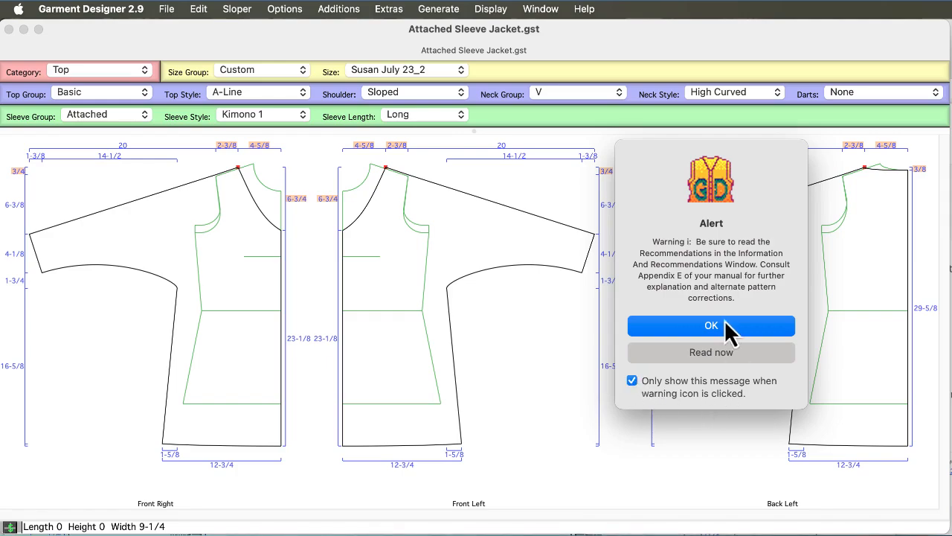
click(711, 326)
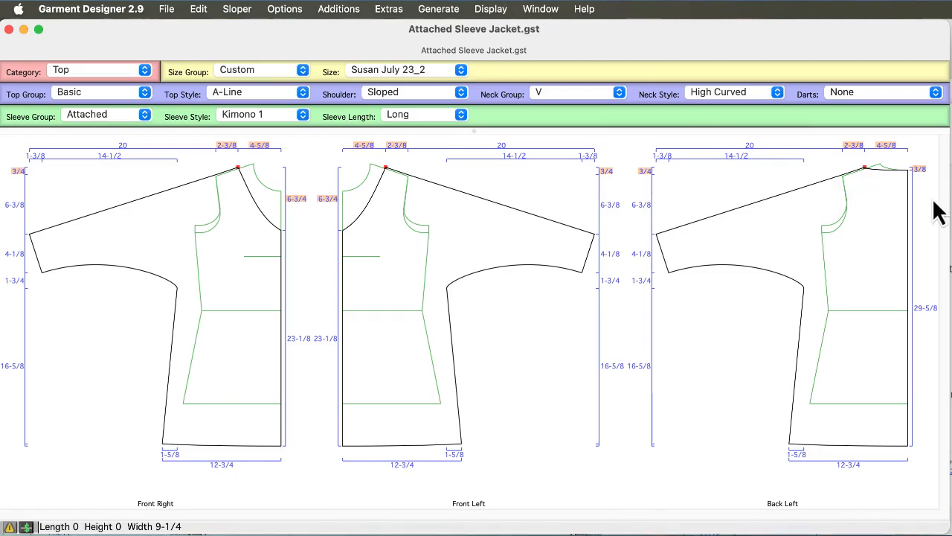
Step: Lower the center neck points to a back neck depth of about 1 inch
click(907, 171)
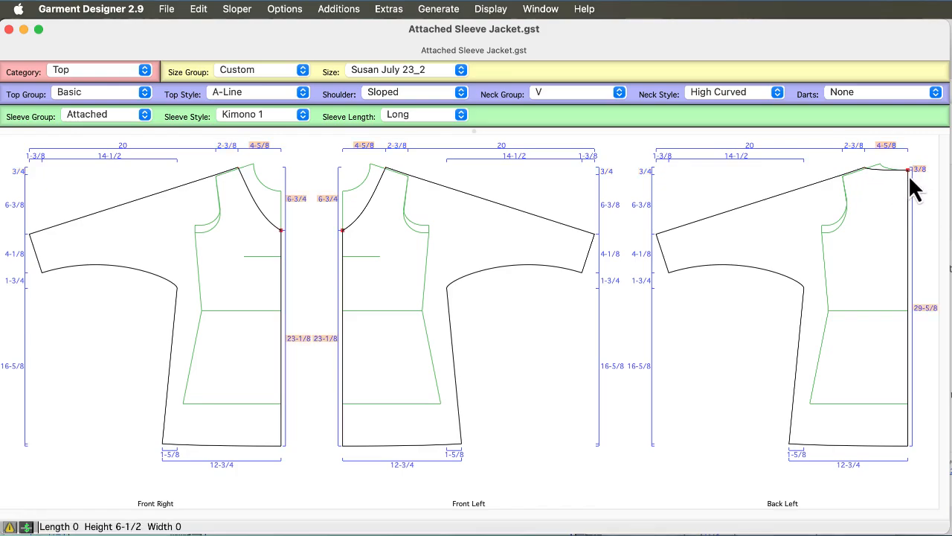
drag(908, 175, 908, 180)
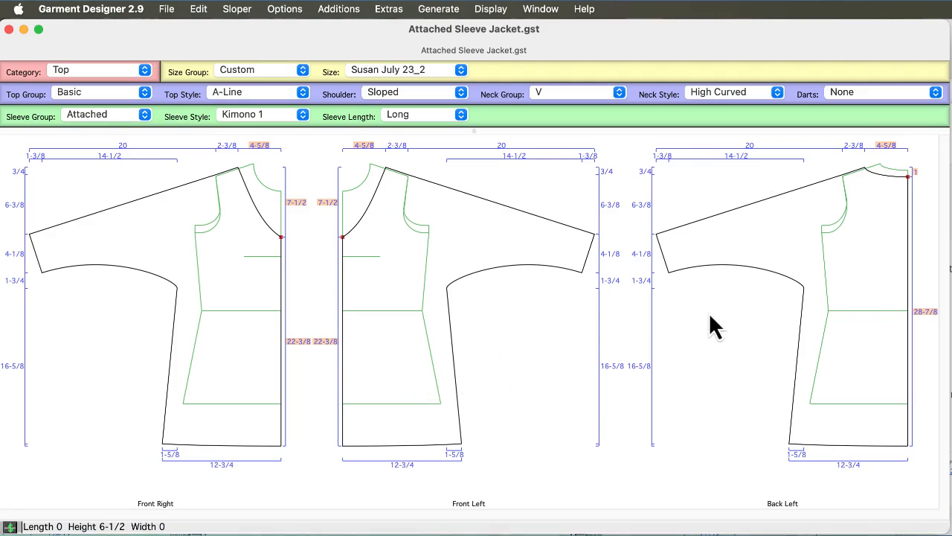
Step: Adjust the shoulder neck point to a half-neck width of 4-1/4 inches and a back neck depth of 1-1/4 inches
click(865, 169)
drag(868, 170, 857, 176)
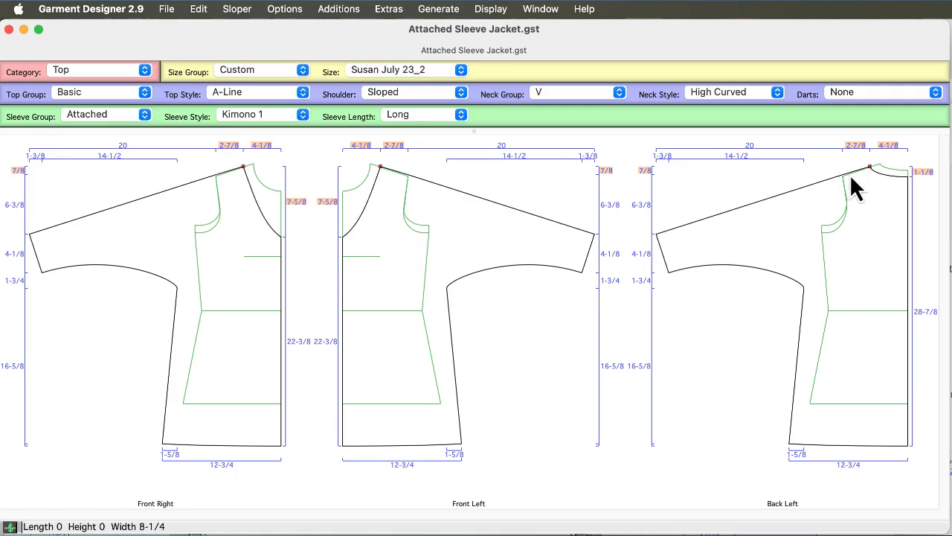
key(Left)
key(Left)
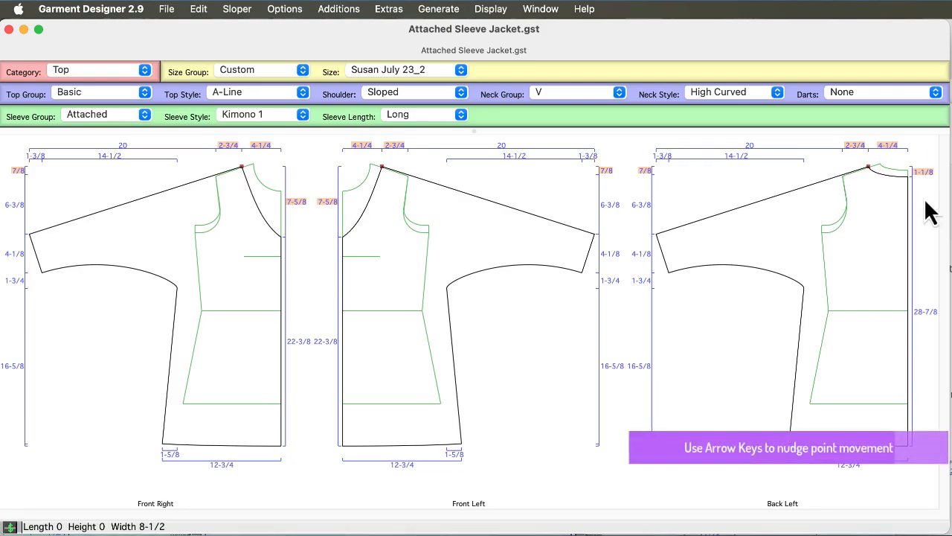
key(Down)
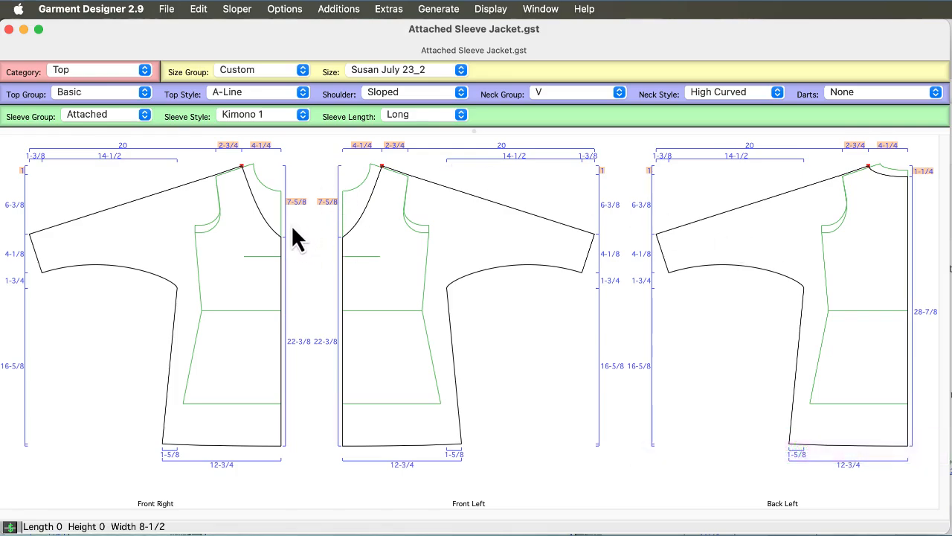
mouse_move(315, 242)
mouse_down()
mouse_move(334, 240)
mouse_move(320, 237)
mouse_up()
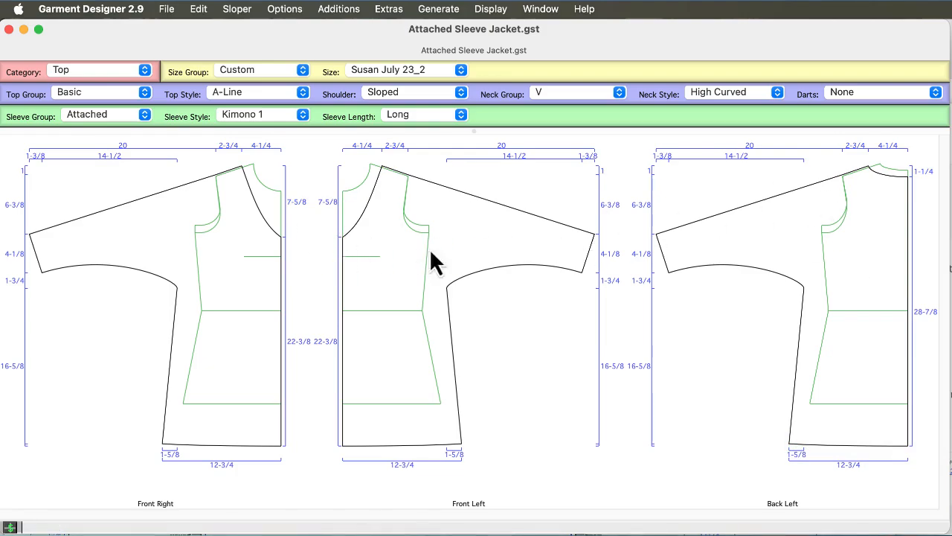
Step: Turn off front/back symmetry while keeping mirrored left/right symmetry
click(11, 528)
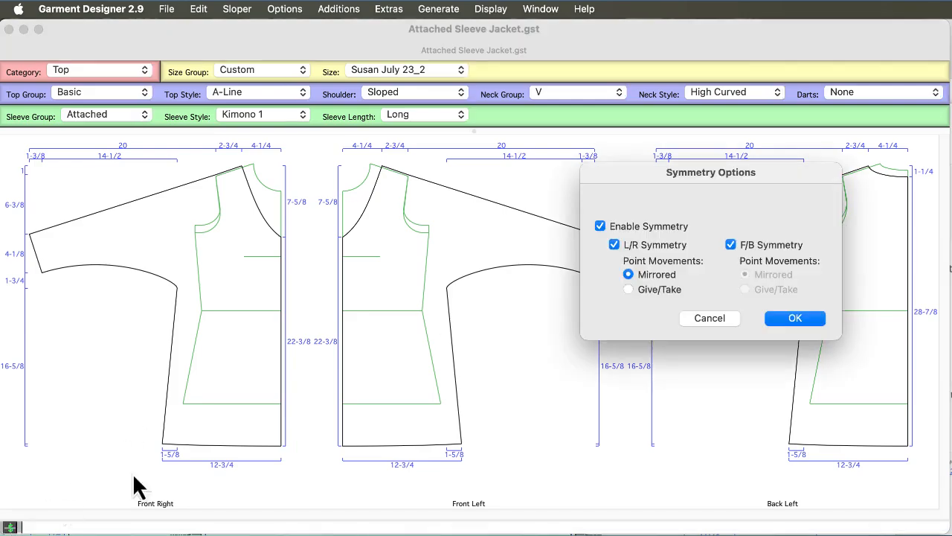
click(730, 245)
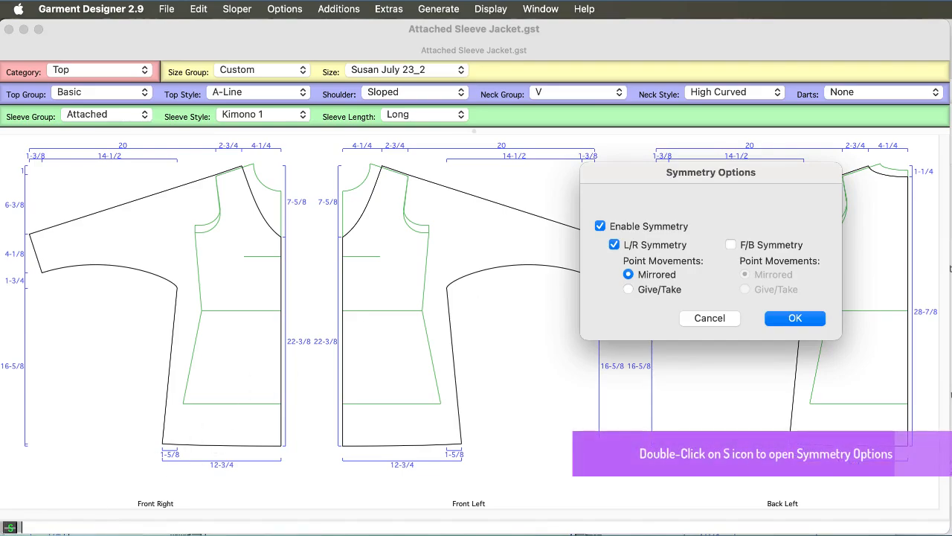
click(803, 321)
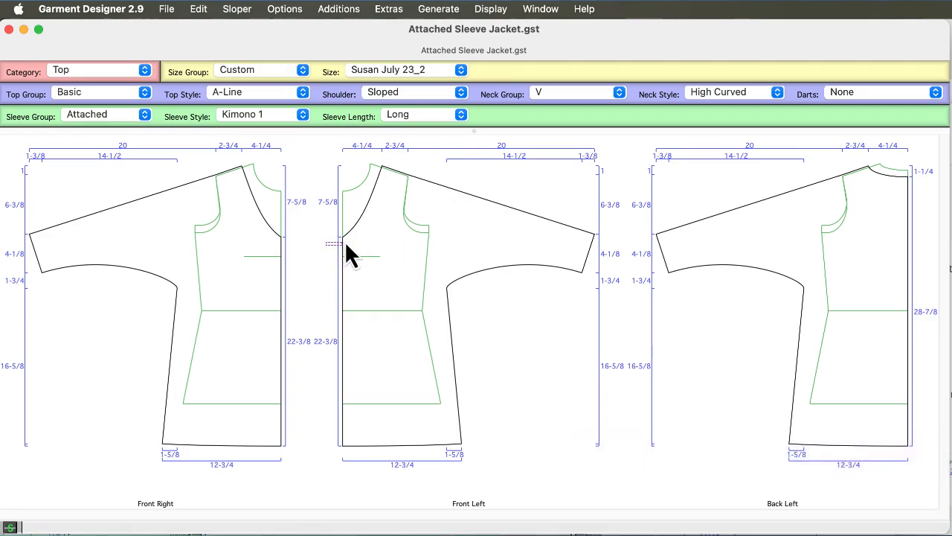
Step: Raise the center front neck point to a depth of about 7-1/2 inches and reshape the lower front neckline curve
drag(347, 244, 352, 234)
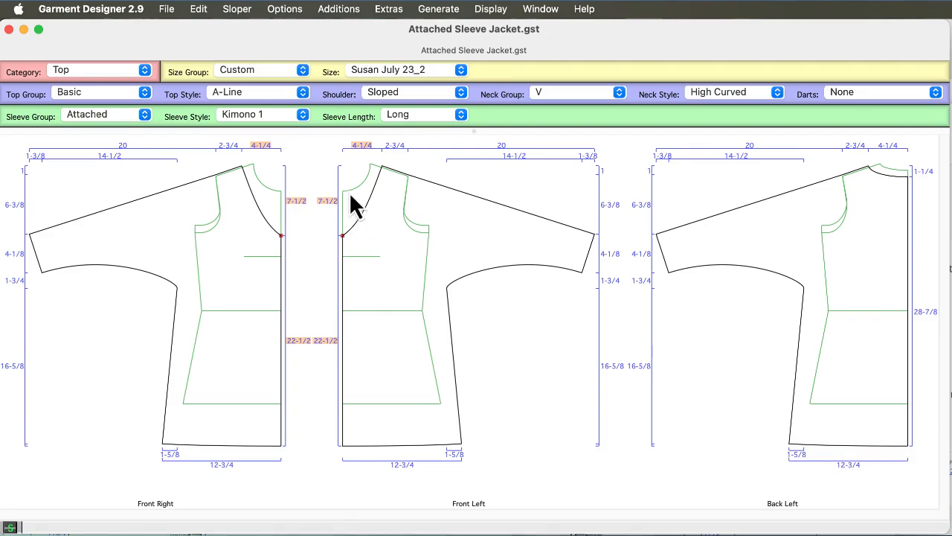
click(356, 227)
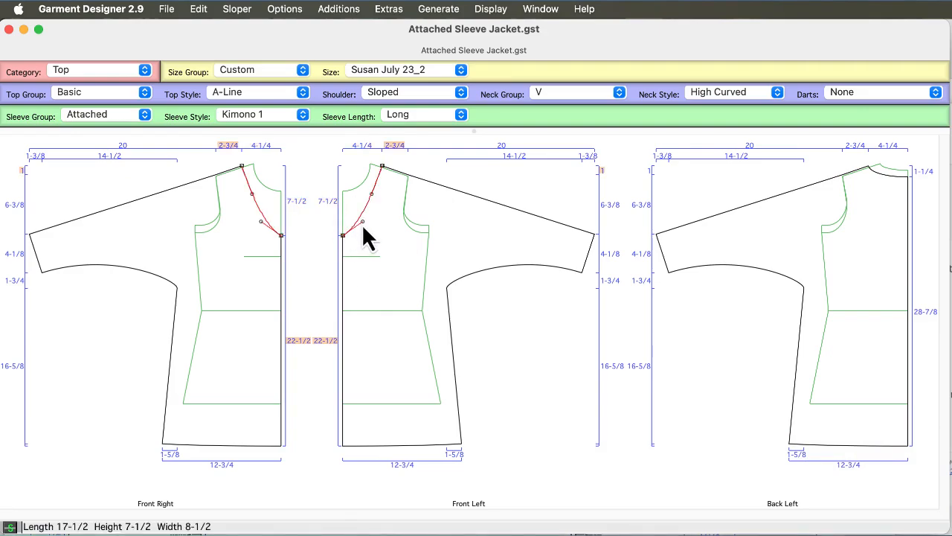
drag(361, 224, 346, 218)
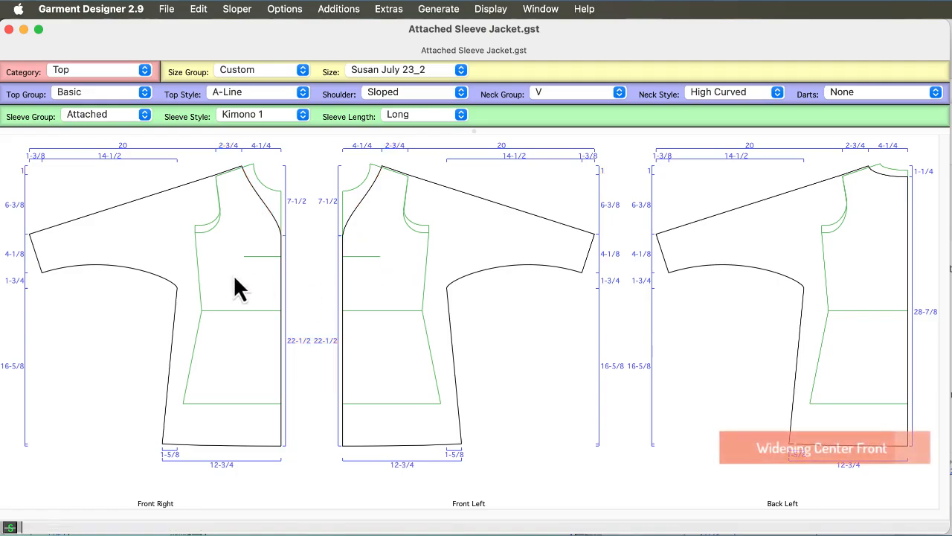
Step: Widen both front pieces at the center front edge to a hem width of about 16-1/4 inches
click(343, 294)
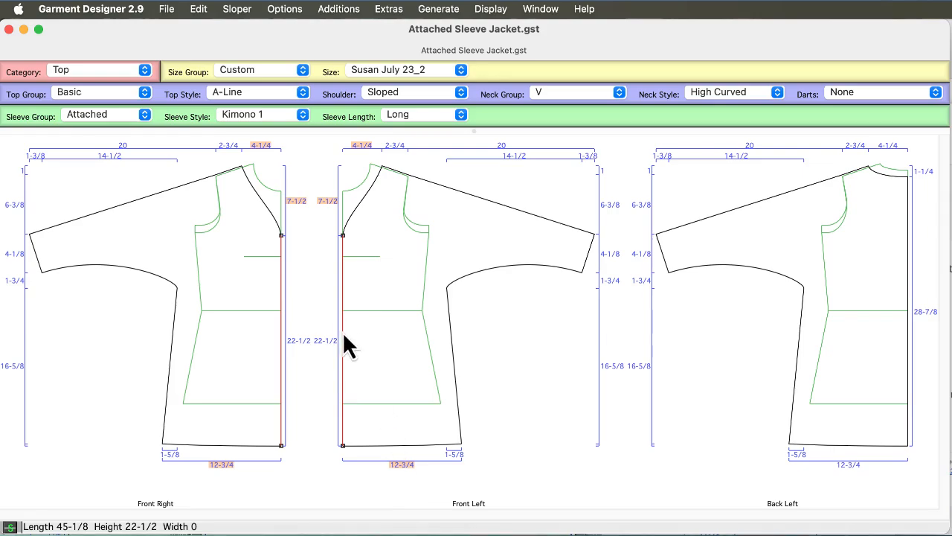
drag(343, 332, 317, 332)
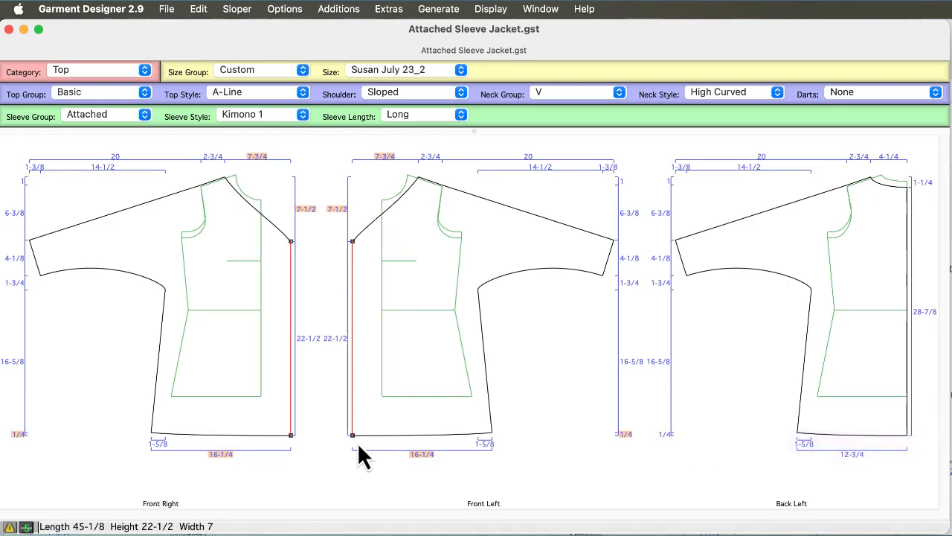
Step: Overlay the grid on the pattern pieces to check the widened center front, and hide it again
click(462, 456)
click(491, 9)
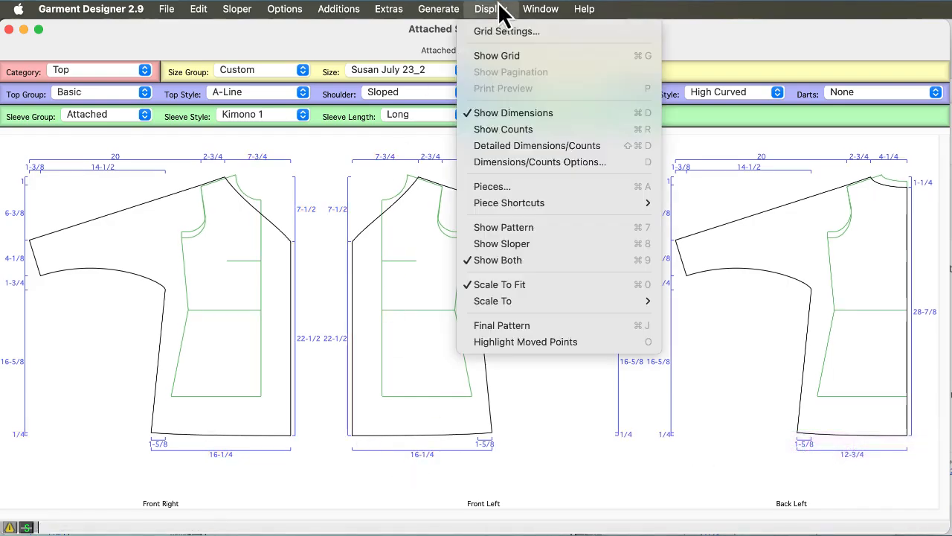
click(487, 57)
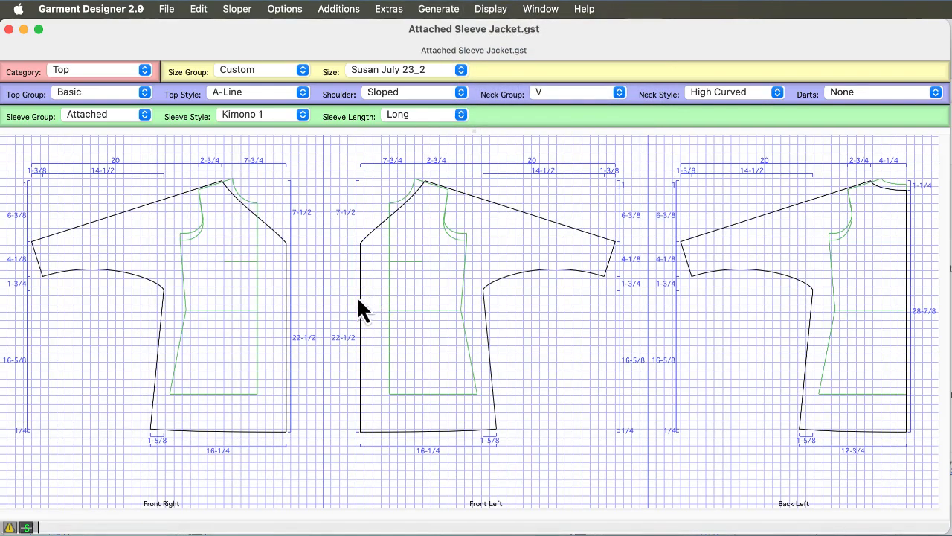
click(491, 11)
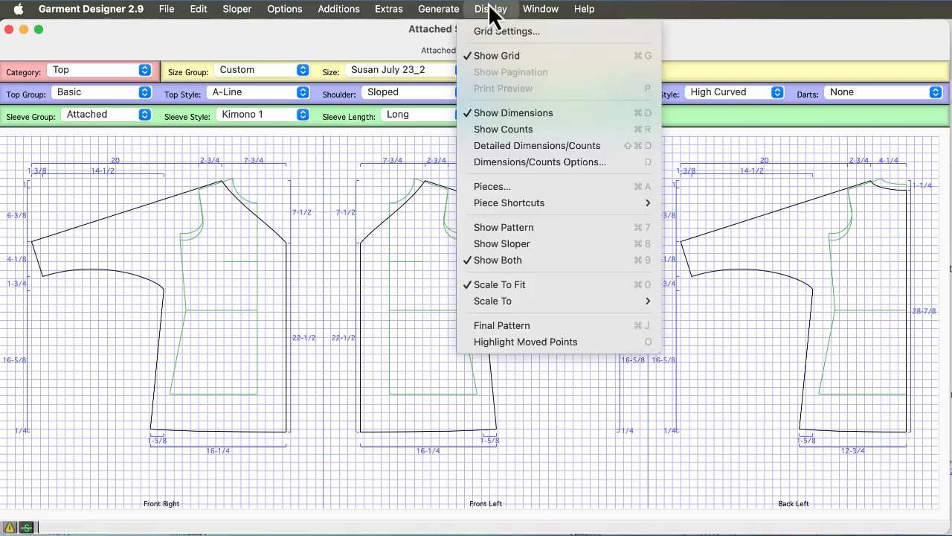
click(493, 57)
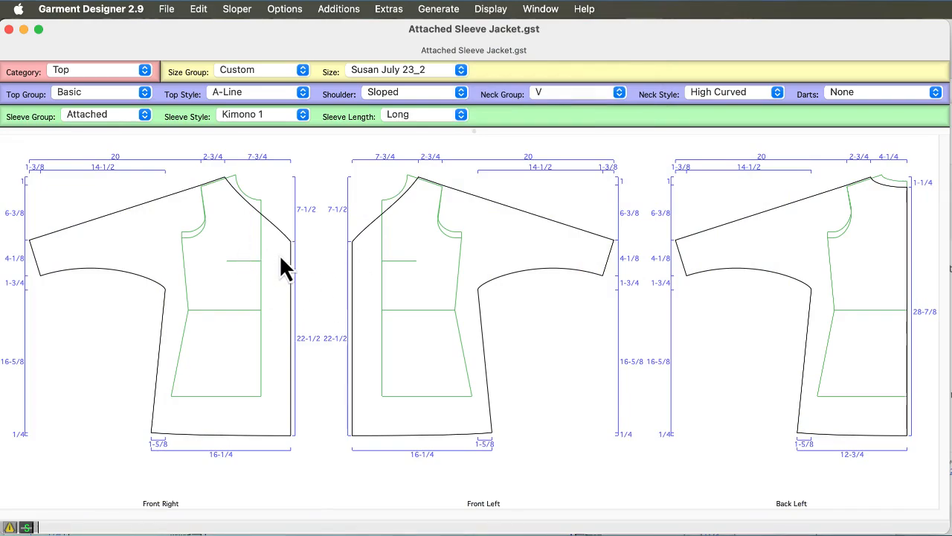
Step: Reshape the front neckline on both front pieces into a deeper curve using its two curve control points
click(279, 232)
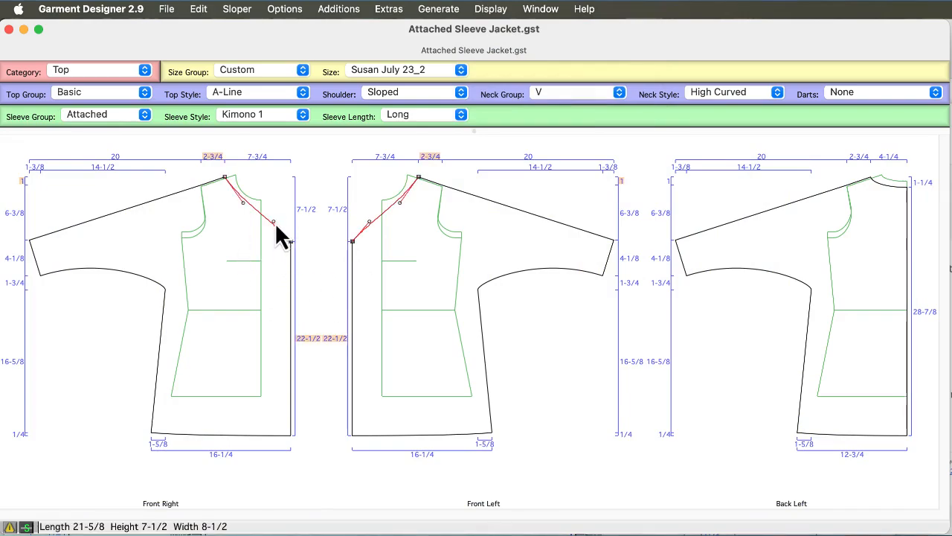
drag(276, 223, 286, 228)
drag(243, 203, 242, 224)
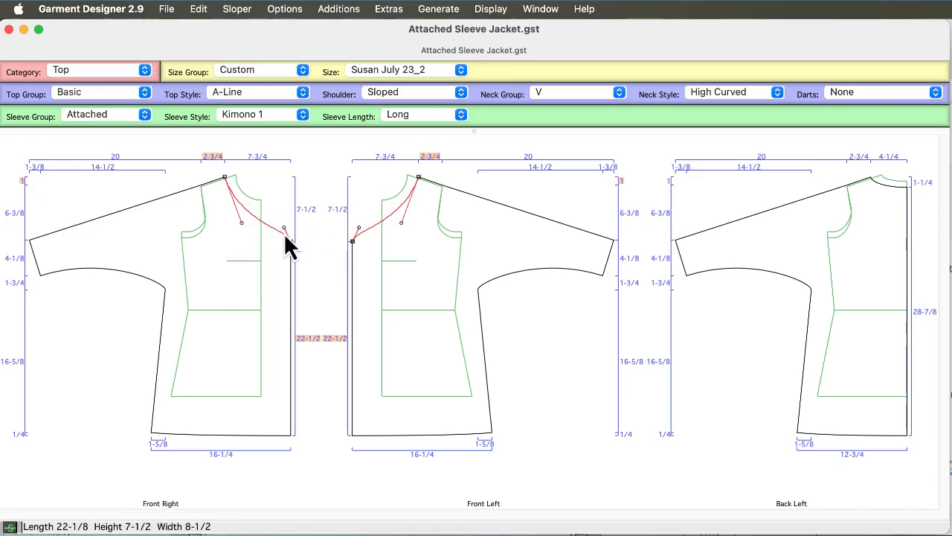
click(328, 170)
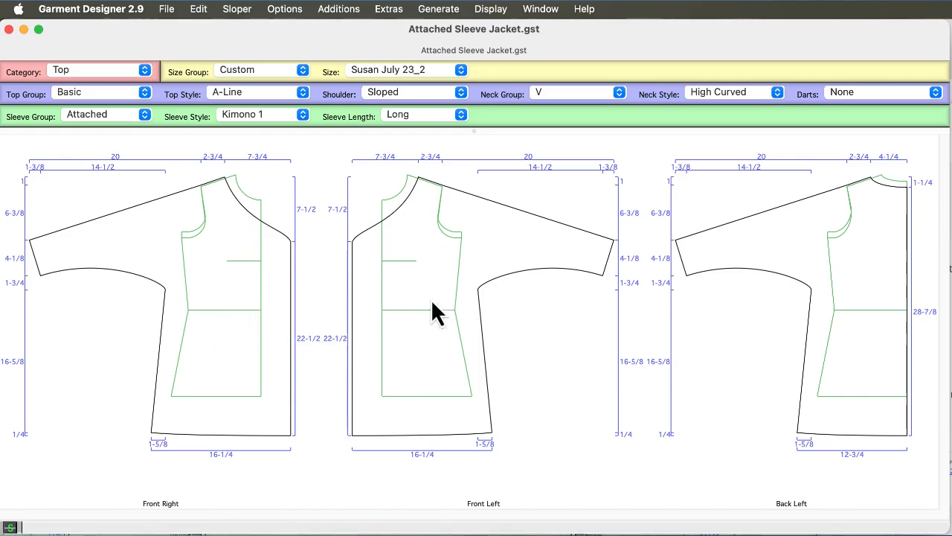
Step: View the two front pieces overlapped in adjacent mode to examine the center front overlap, and return to separate pieces
click(206, 285)
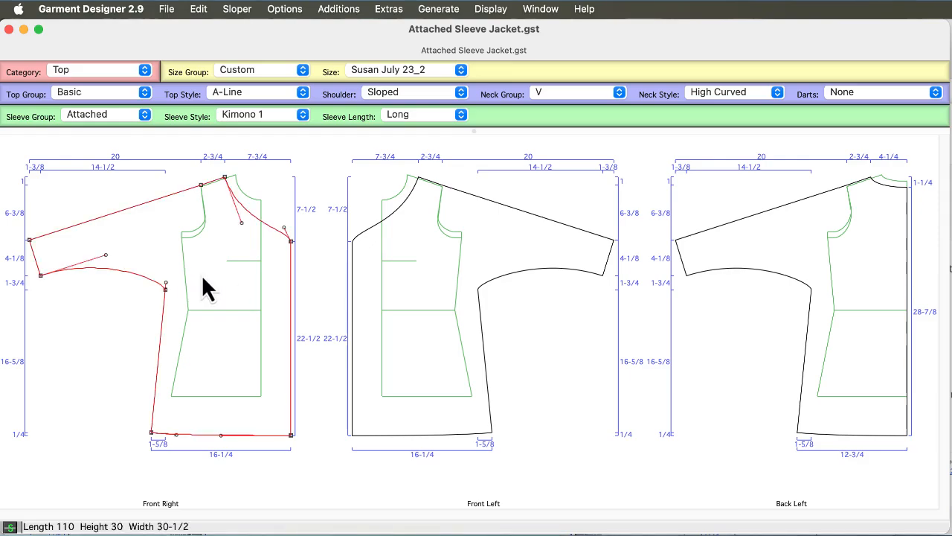
key(a)
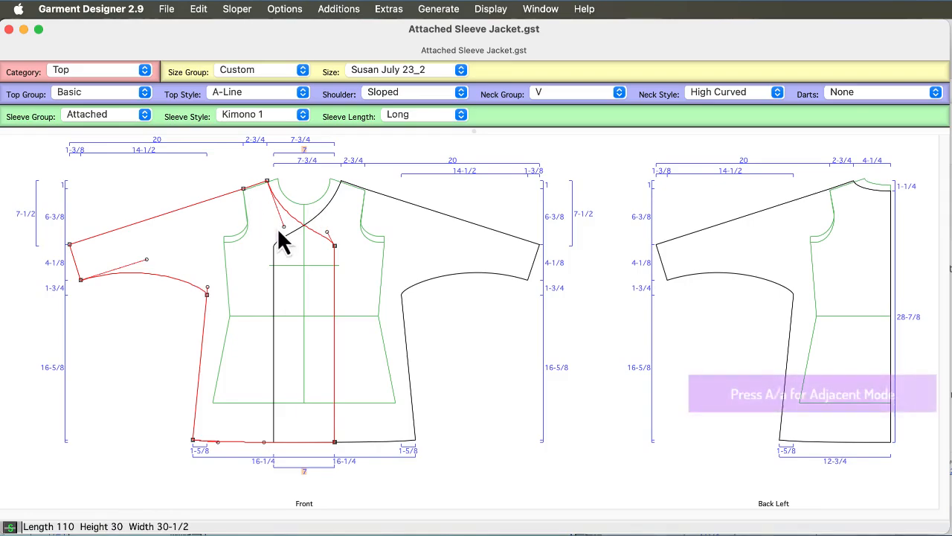
click(515, 393)
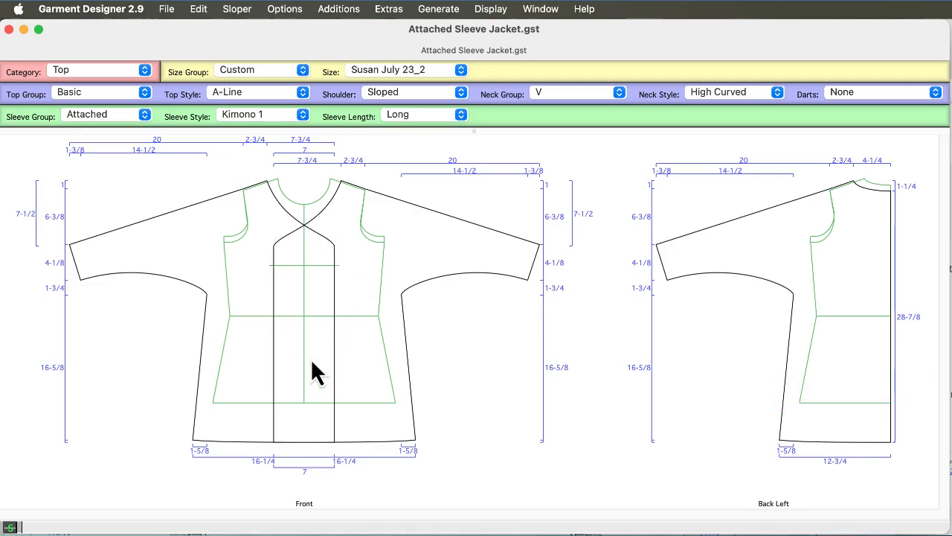
click(233, 252)
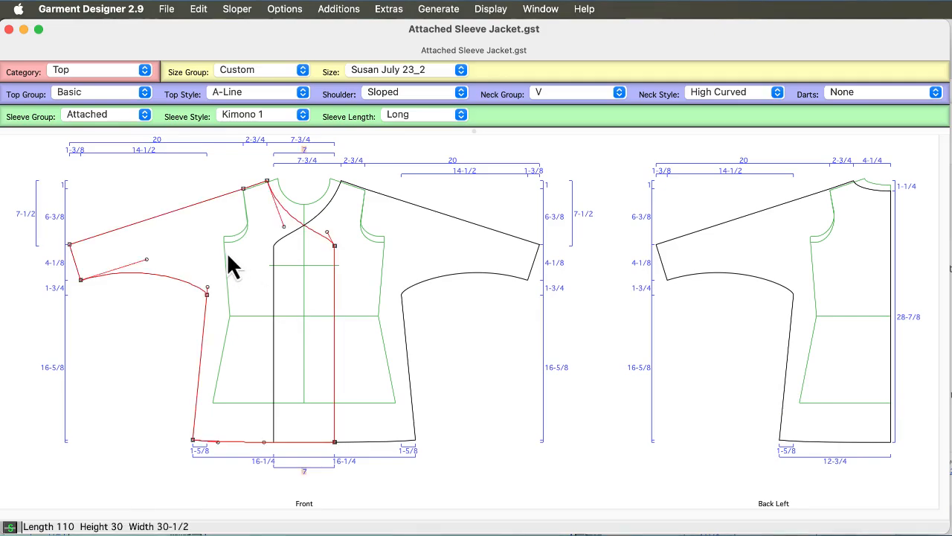
key(a)
click(308, 473)
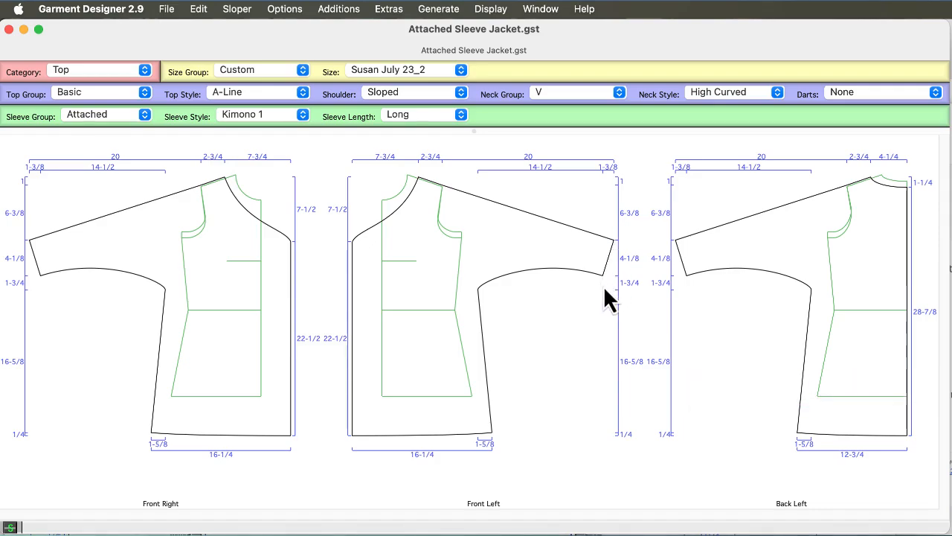
Step: Enable front/back symmetry with mirrored point movements, keeping mirrored left/right symmetry
click(597, 274)
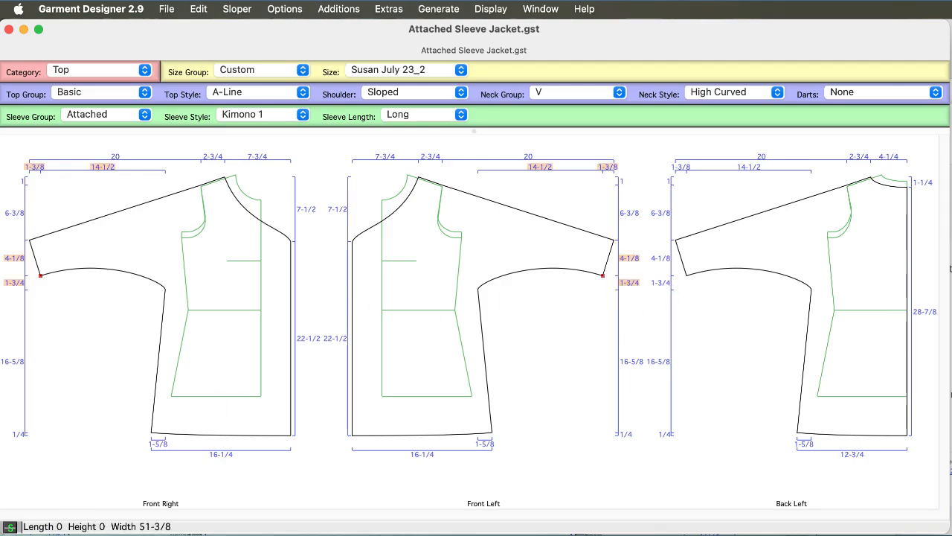
click(9, 527)
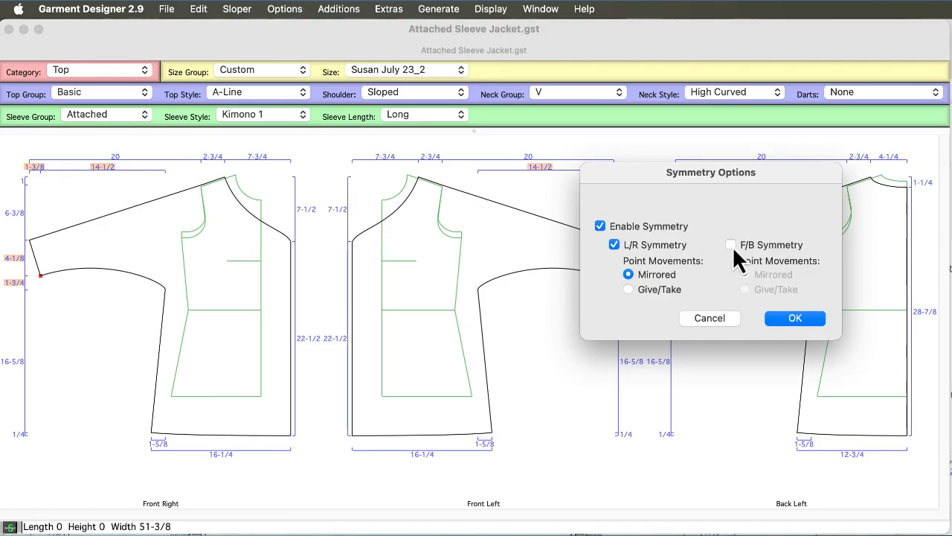
click(731, 245)
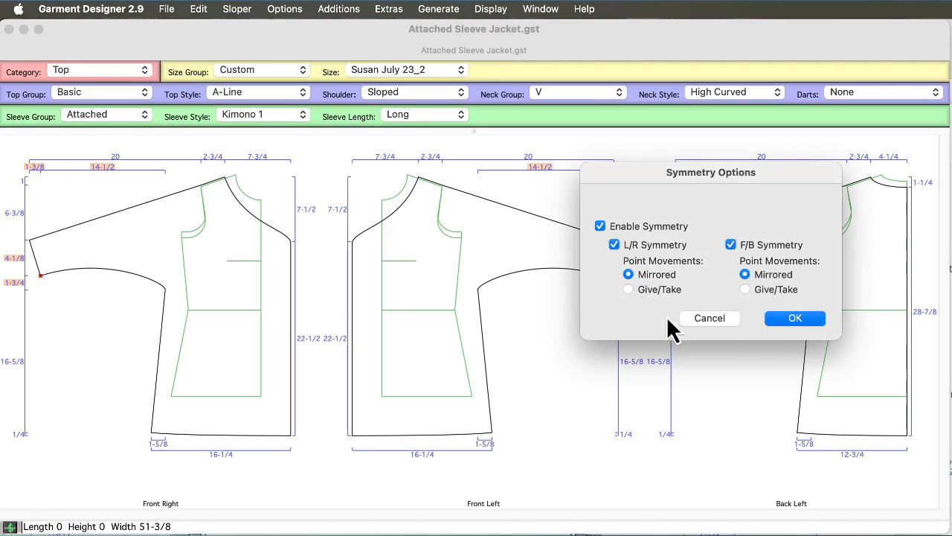
click(797, 321)
Step: Lower the sleeve's lower wrist point to a depth of about 4-7/8 inches and the underarm point to a side seam height of about 15-3/4 inches
mouse_move(602, 286)
mouse_down()
mouse_move(579, 278)
mouse_move(602, 283)
mouse_up()
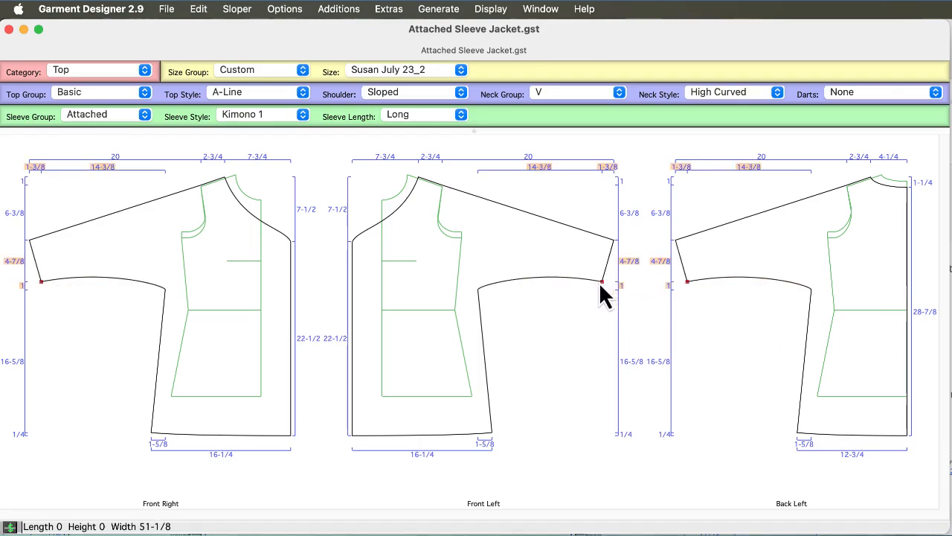
drag(492, 300, 483, 278)
click(500, 282)
click(538, 251)
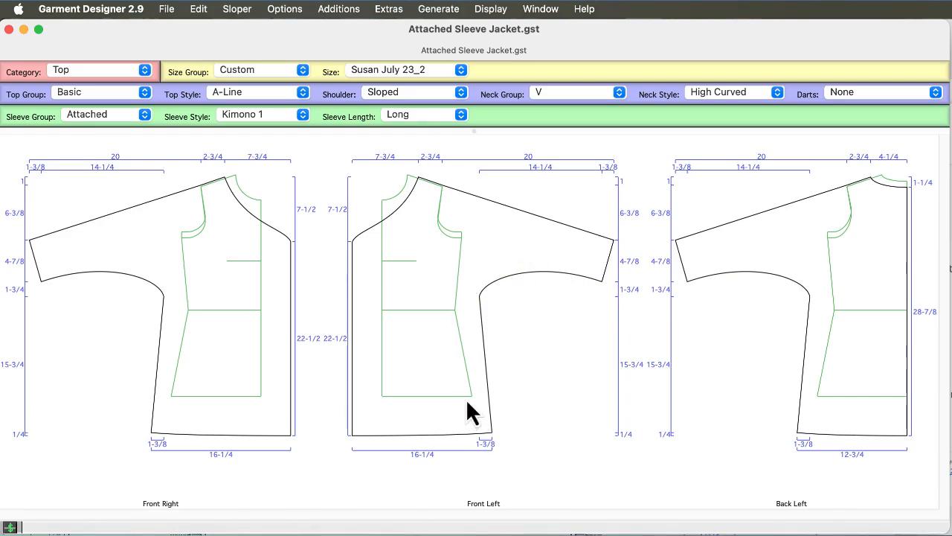
Step: Check the side seams against the grid, and hide the grid again
click(490, 9)
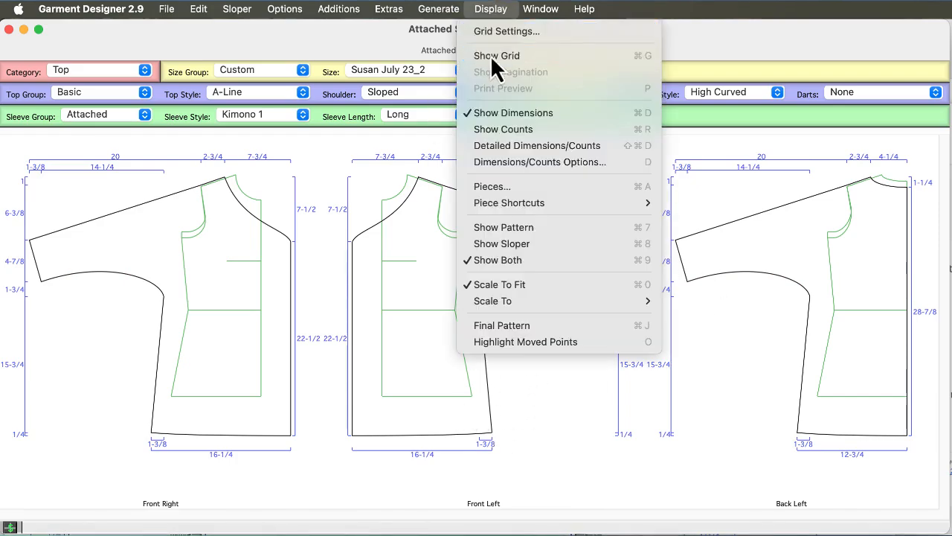
click(496, 55)
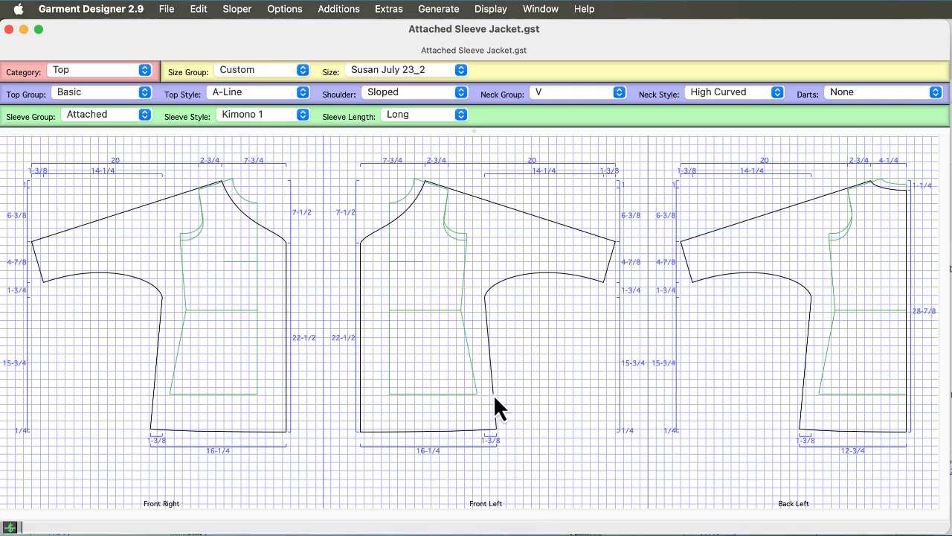
click(495, 394)
key(super+g)
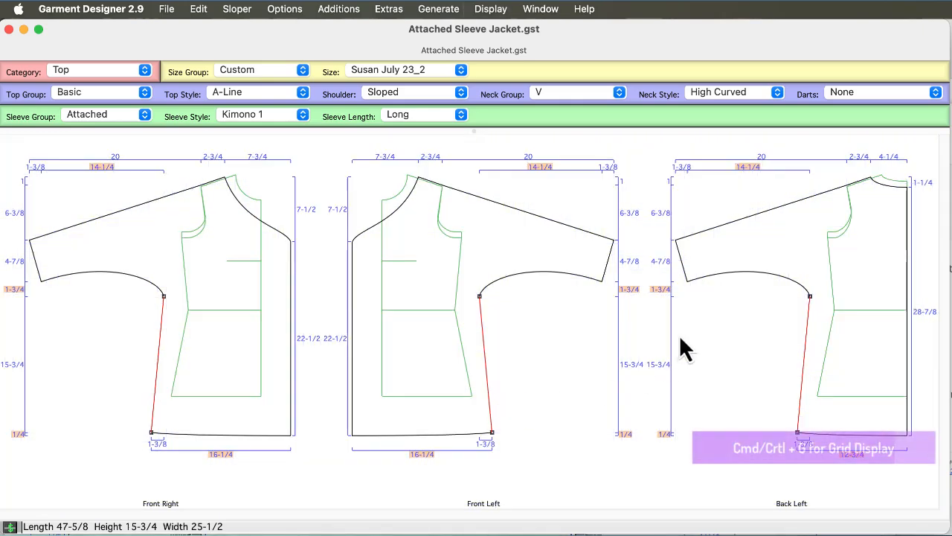
click(526, 314)
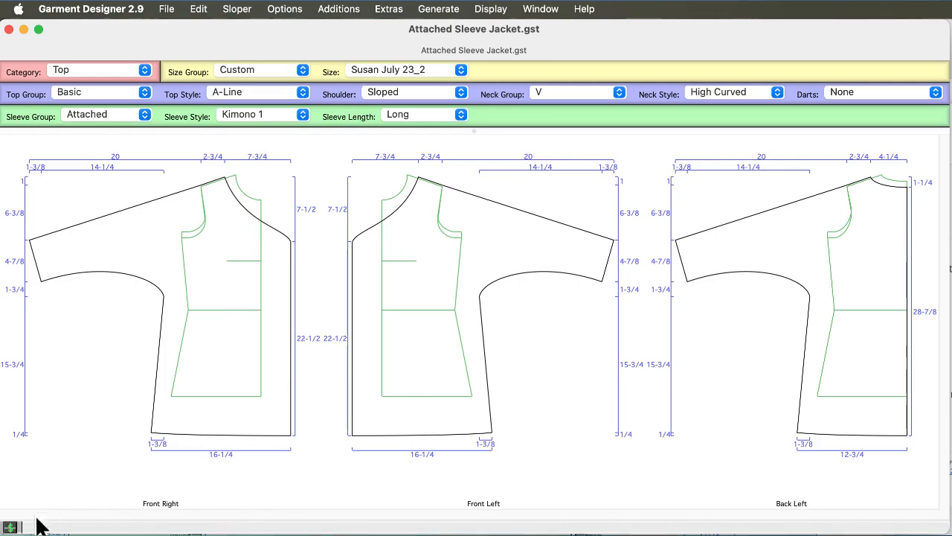
Step: Turn off front/back symmetry in the symmetry options
click(10, 528)
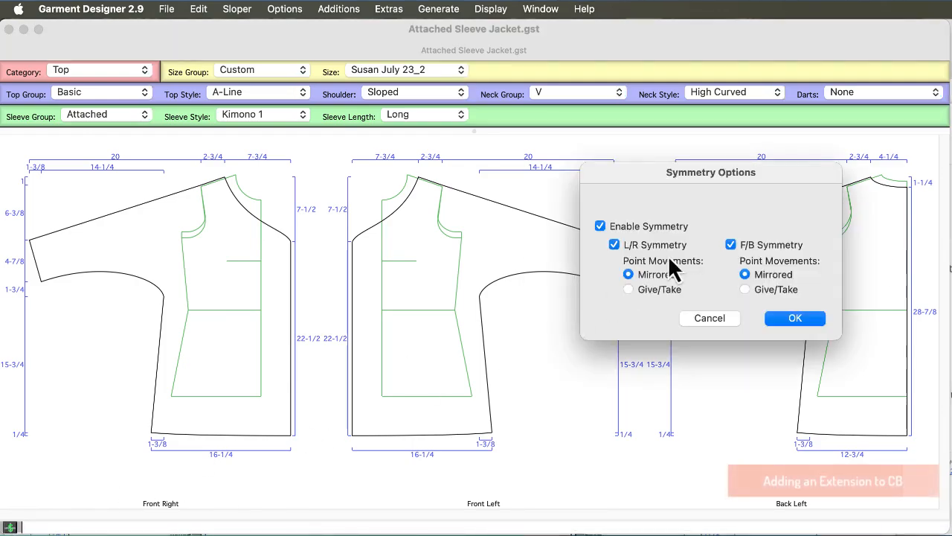
click(731, 245)
click(793, 321)
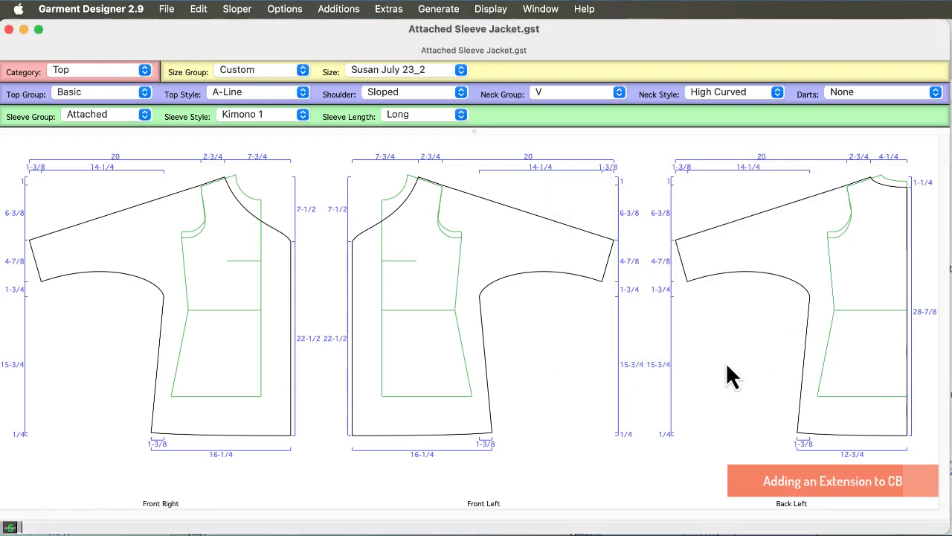
Step: Add an extension named CB Extension, 2 inches wide, to the center back edge of the back piece
click(908, 312)
click(339, 8)
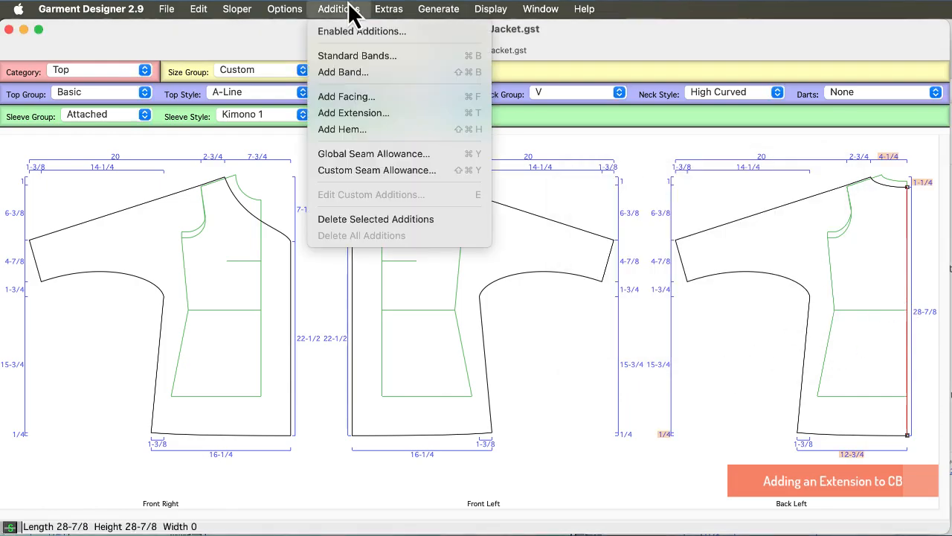
click(344, 112)
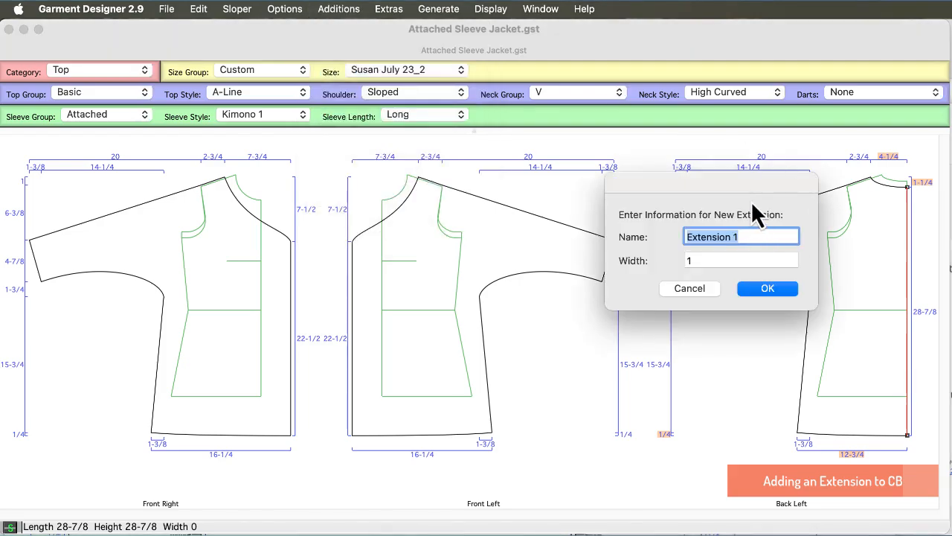
text(CB Ext)
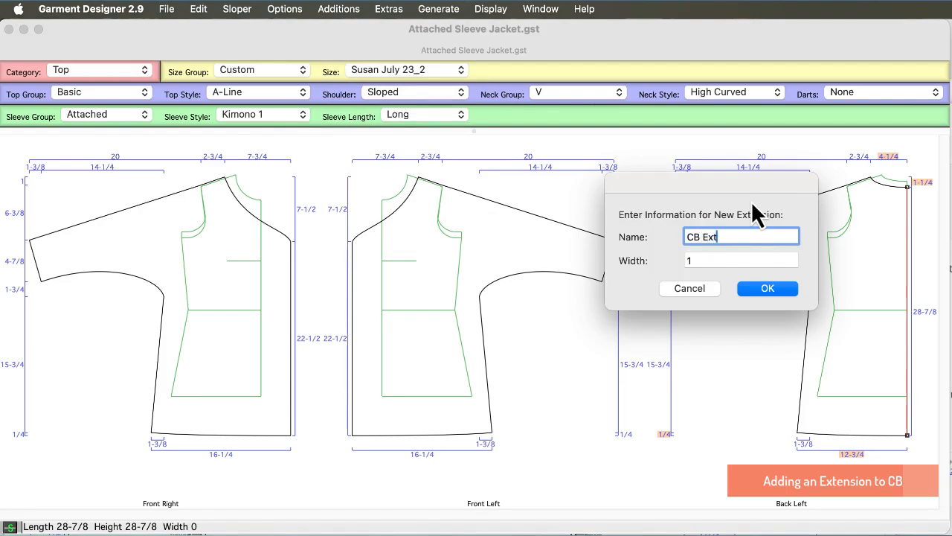
text(ension)
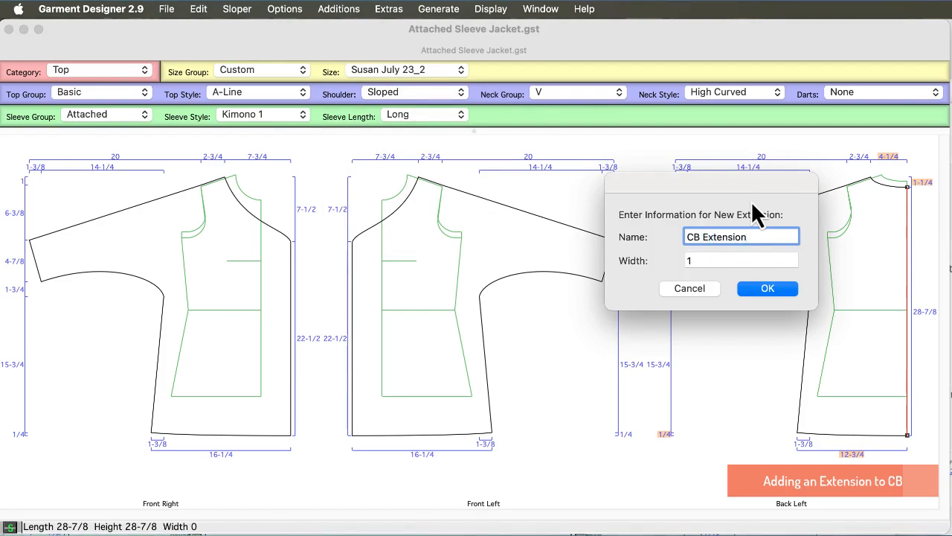
key(Tab)
text(2)
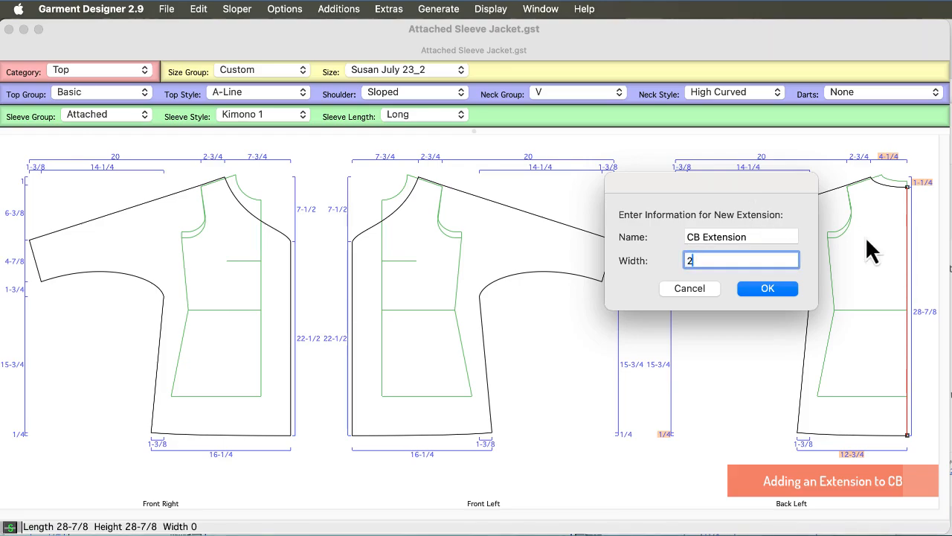
click(773, 289)
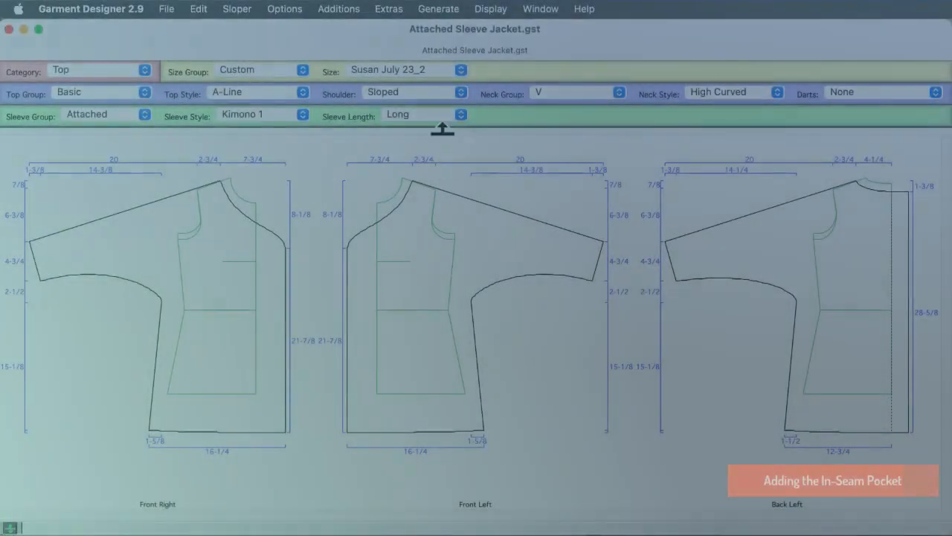
Step: Add a top/dress hip pocket to the front left piece
click(386, 9)
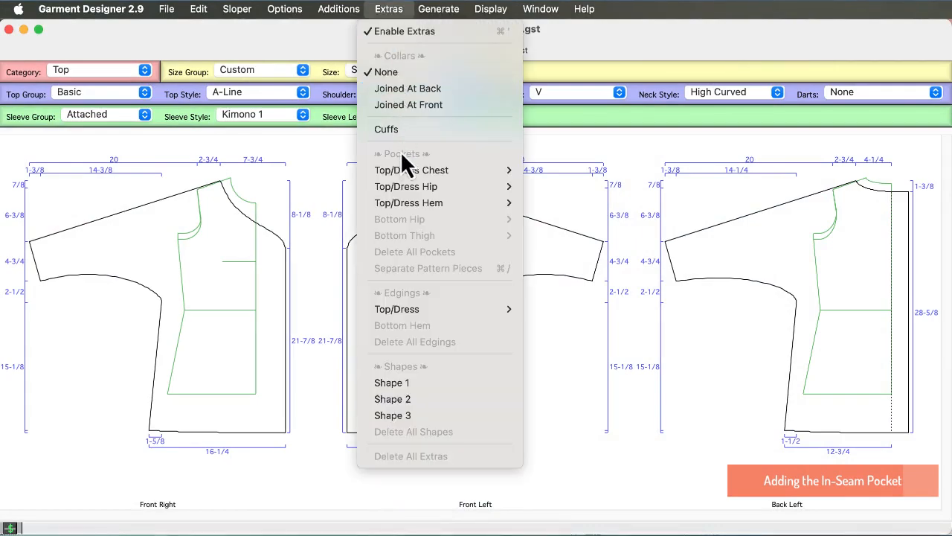
mouse_move(402, 195)
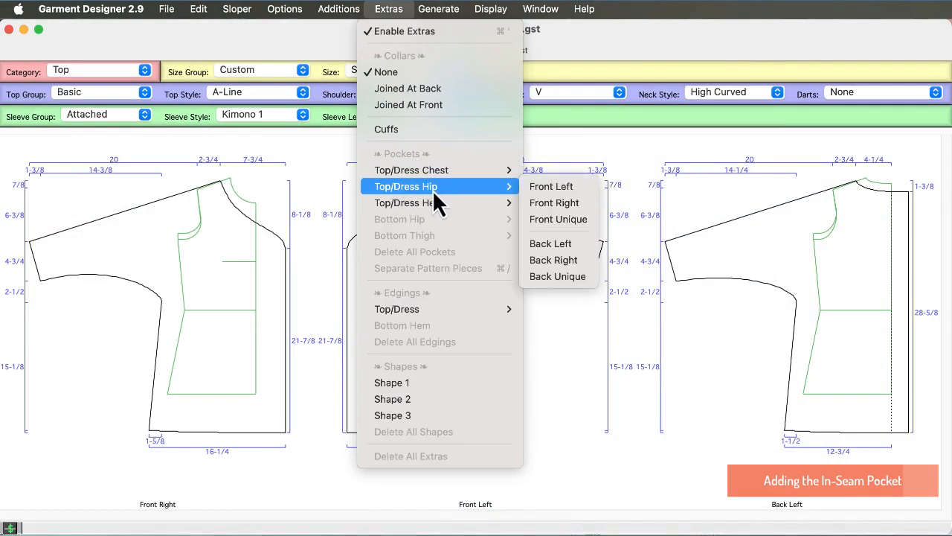
click(556, 189)
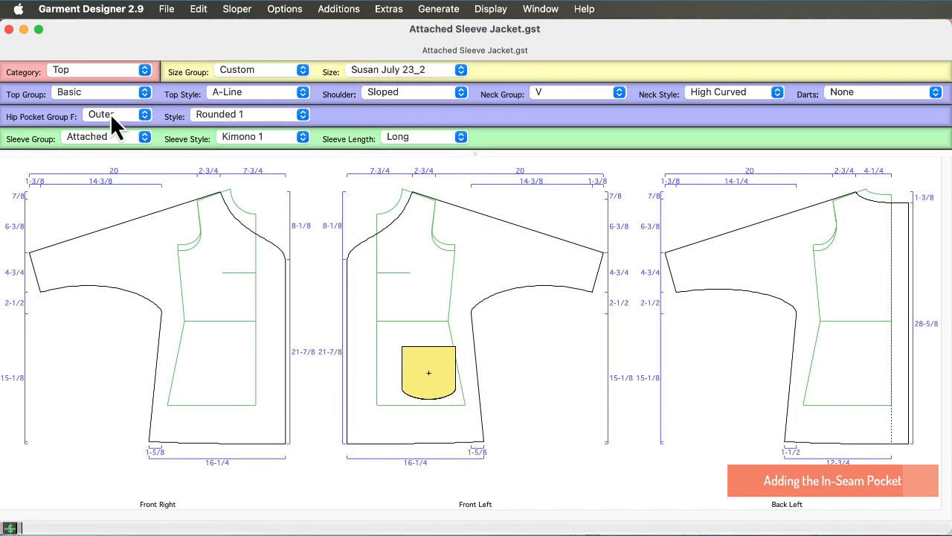
Step: Move the hip pocket over to the side seam and lengthen its rounded bottom to a pocket height of about 8-1/2 inches
click(440, 376)
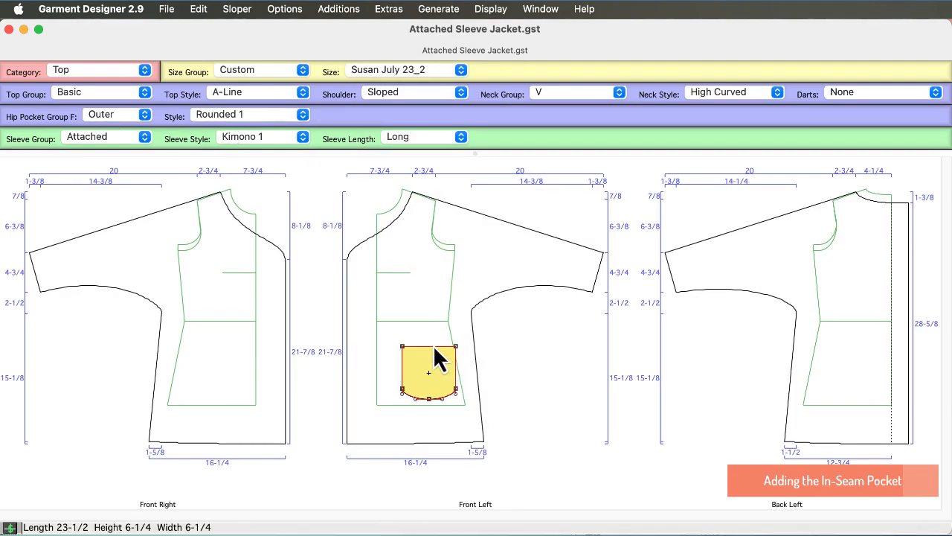
drag(435, 361, 455, 363)
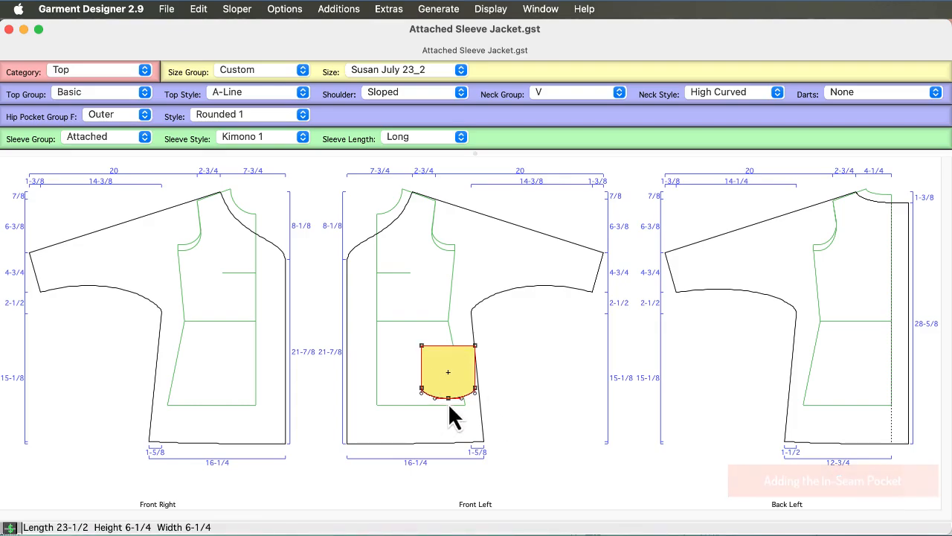
drag(449, 398, 449, 417)
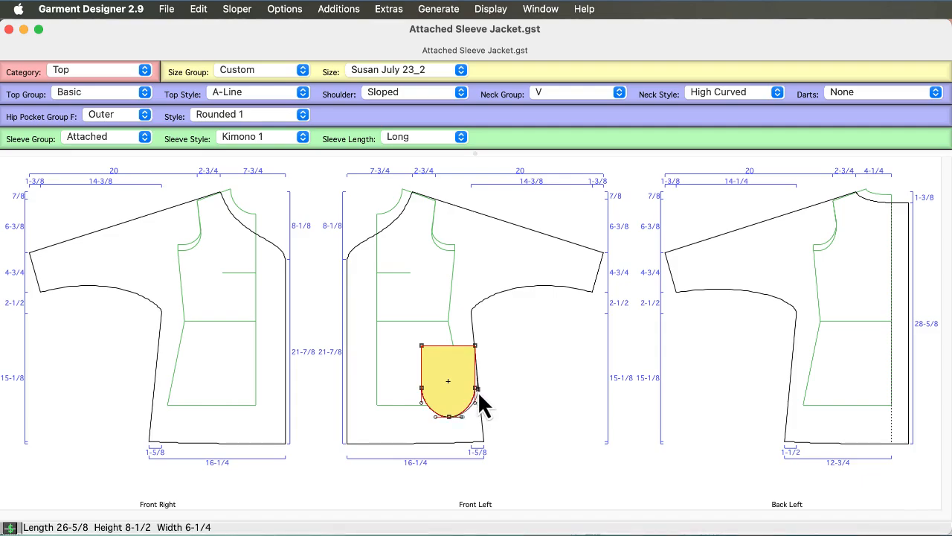
Step: Reshape the front left hip pocket into a teardrop about 6-7/8 inches wide, with a narrow top at the side seam and rounded inner edge
drag(479, 392, 480, 394)
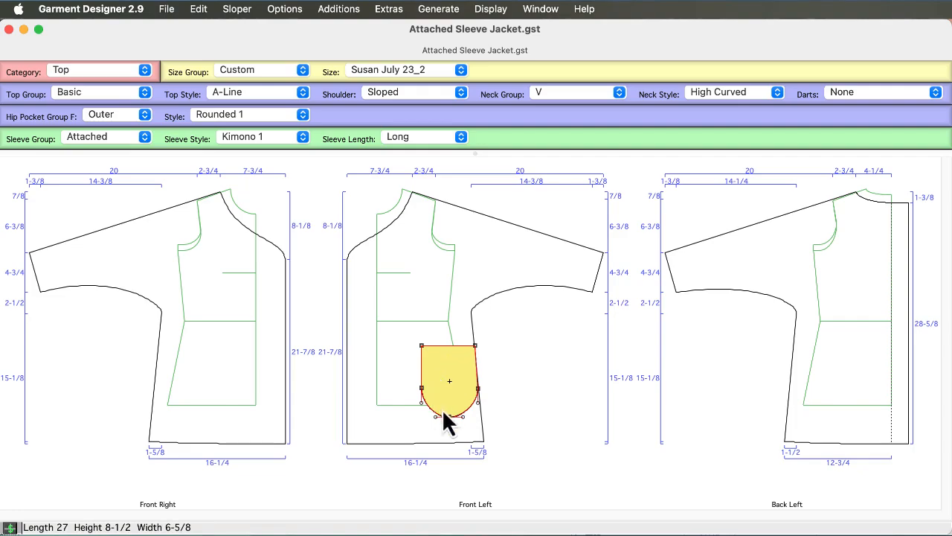
click(437, 376)
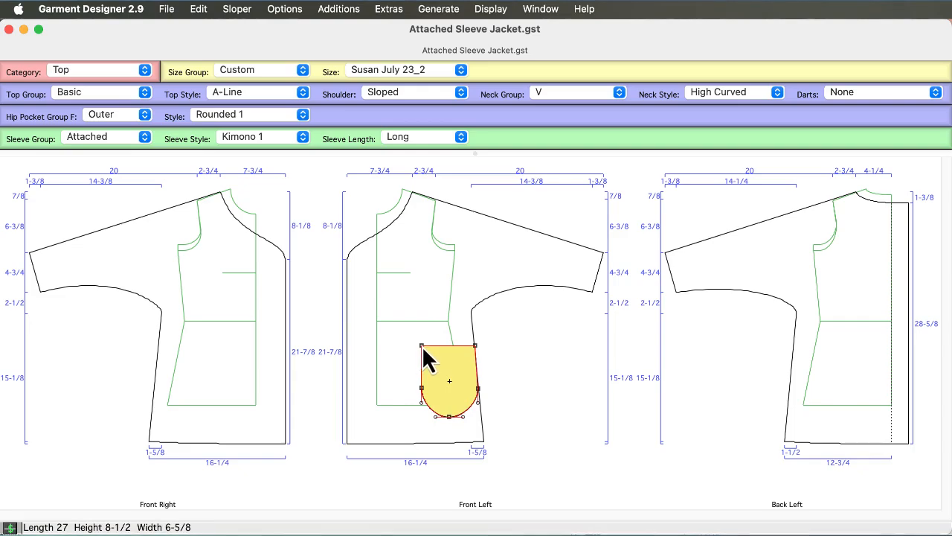
drag(425, 346, 463, 346)
mouse_move(465, 348)
mouse_down()
mouse_move(439, 395)
mouse_move(423, 389)
mouse_move(454, 352)
mouse_up()
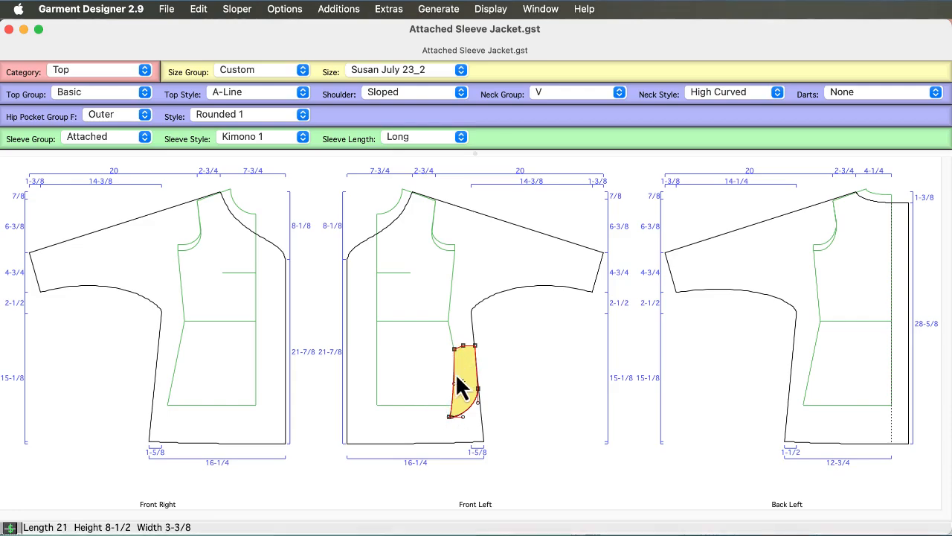
drag(453, 385, 395, 378)
drag(452, 419, 425, 420)
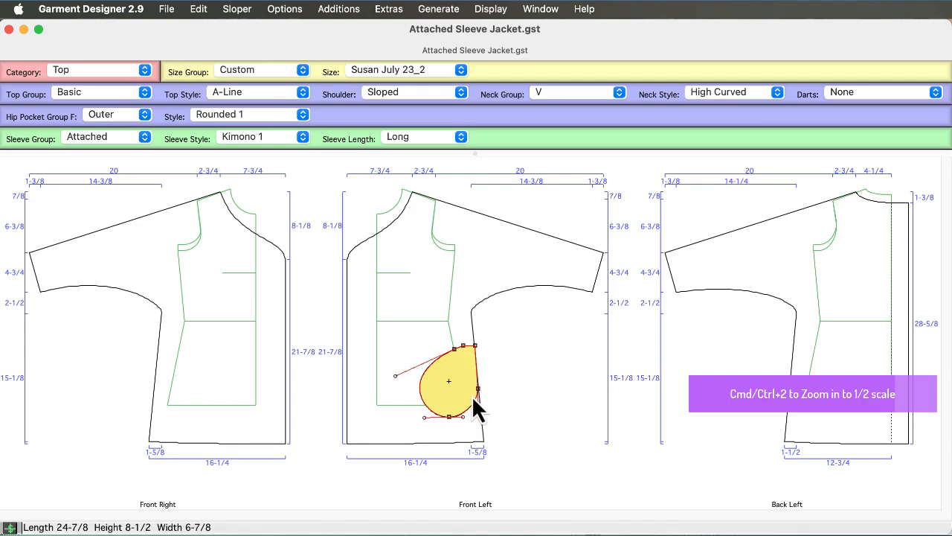
Step: Smooth the hip pocket's upper edge and align its lower side point with the side seam, making the pocket about 7 inches wide
key(super+2)
scroll(670, 416, down, 5)
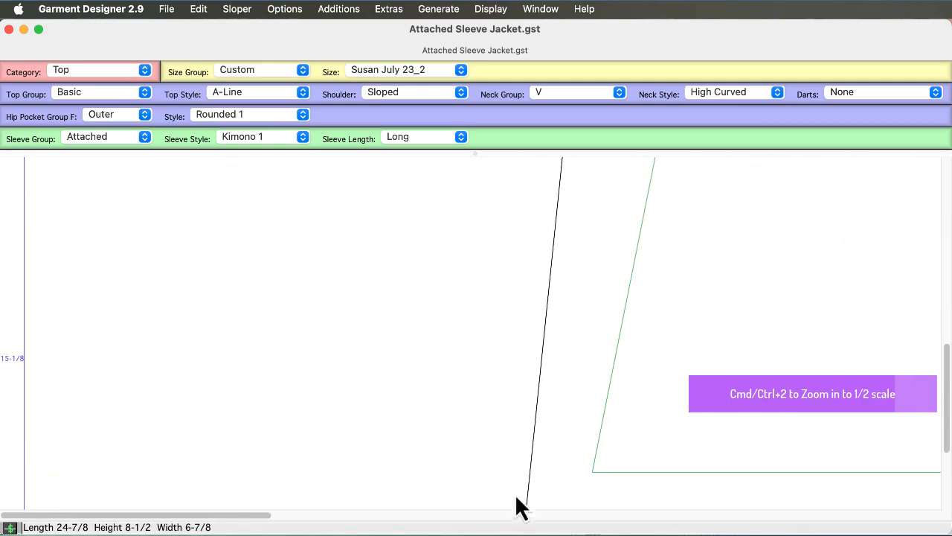
drag(265, 517, 576, 529)
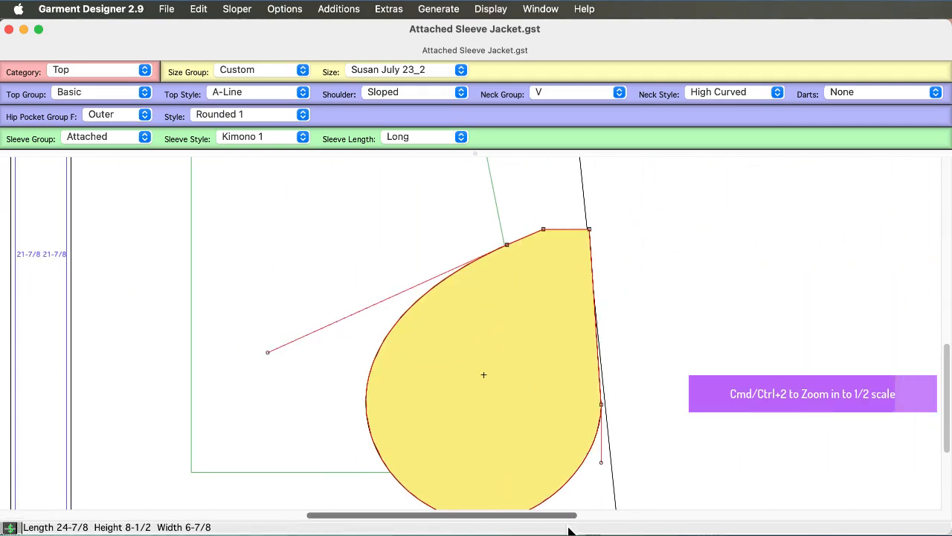
scroll(656, 385, down, 2)
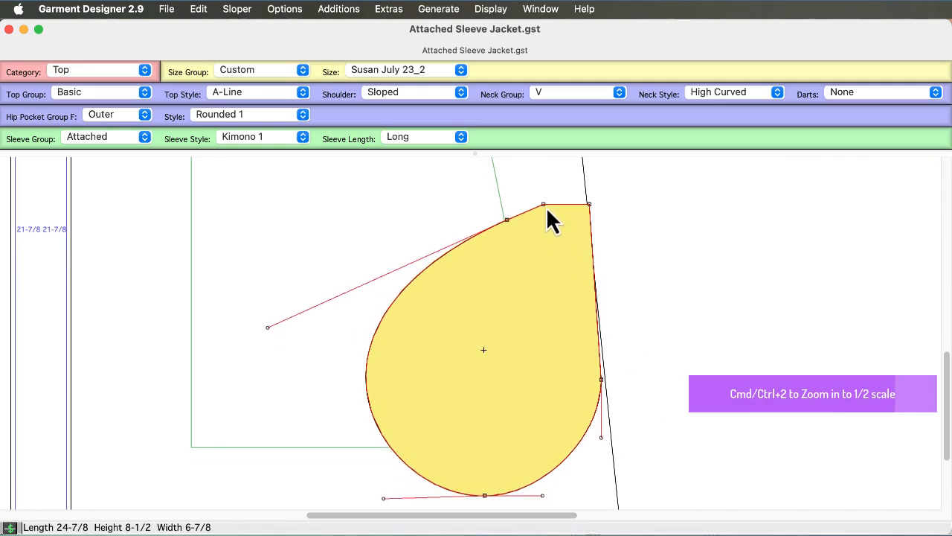
drag(544, 206, 558, 205)
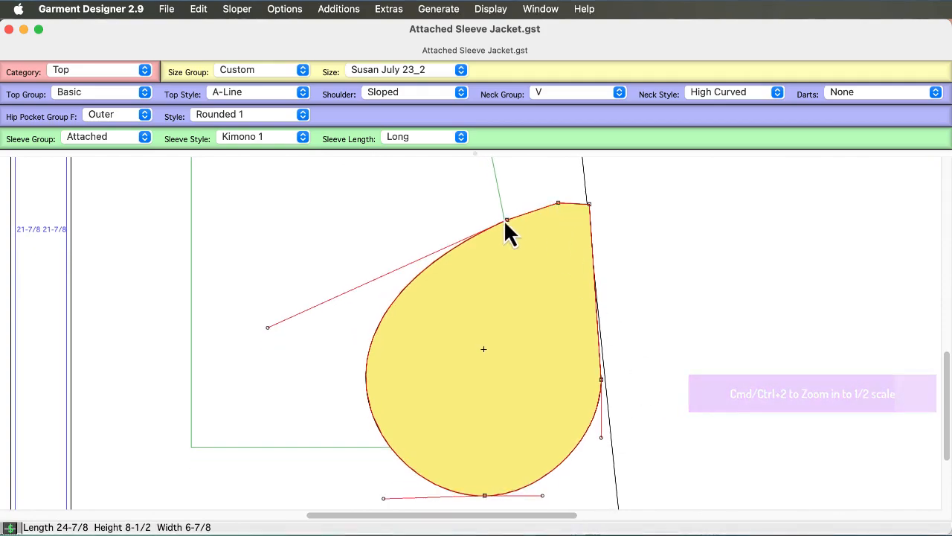
click(559, 205)
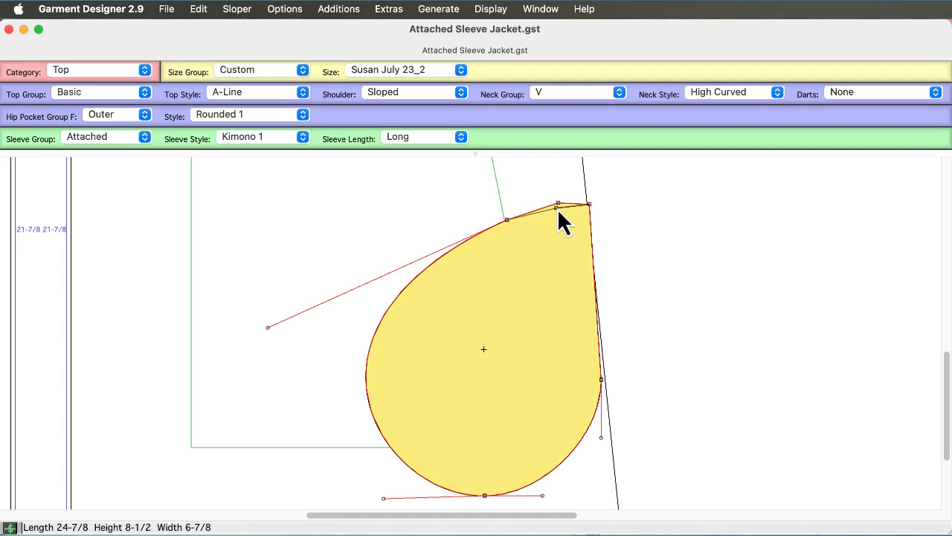
drag(557, 209, 551, 211)
drag(600, 379, 605, 379)
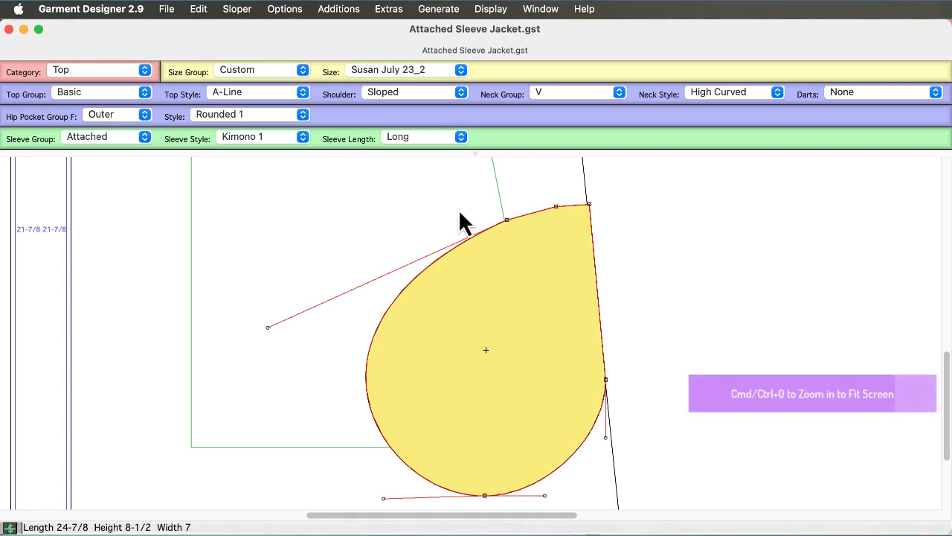
key(super+0)
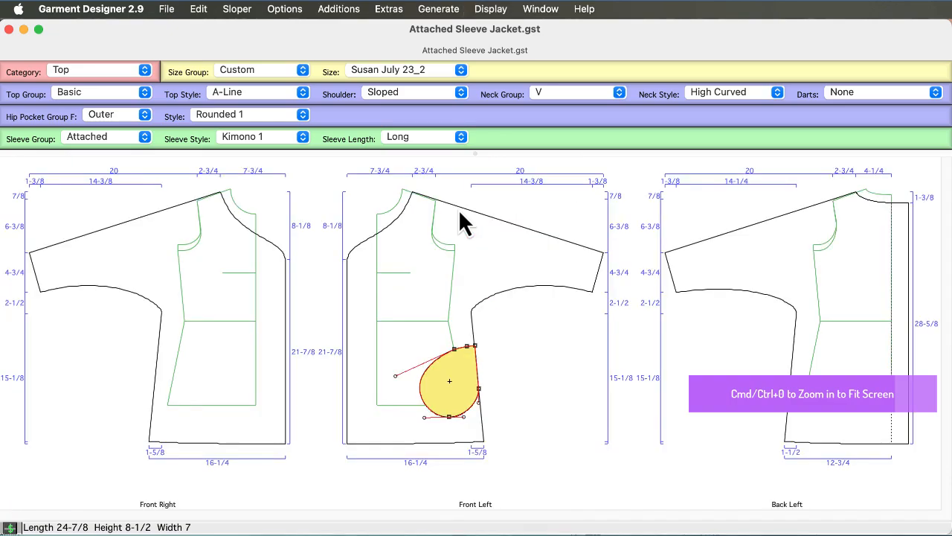
Step: Generate the hip pocket as a separate pattern piece
click(526, 396)
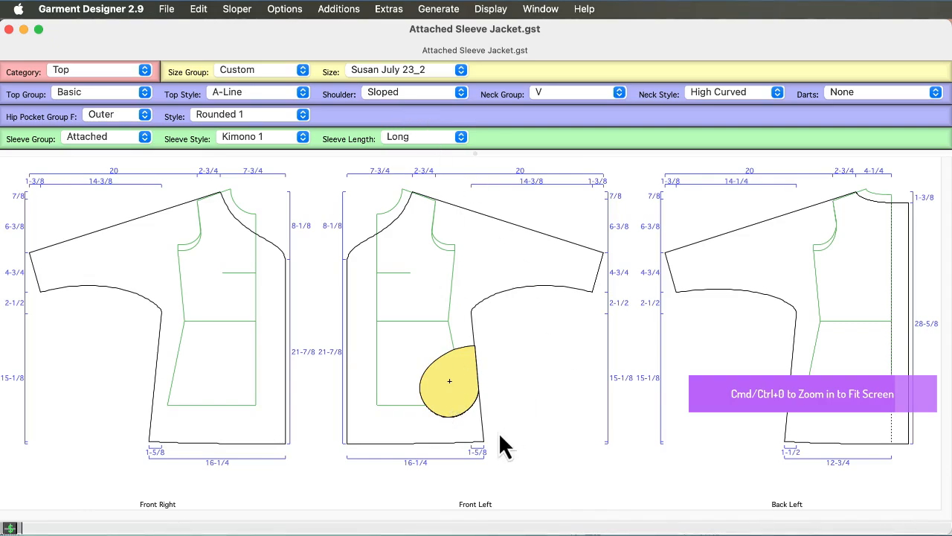
click(388, 9)
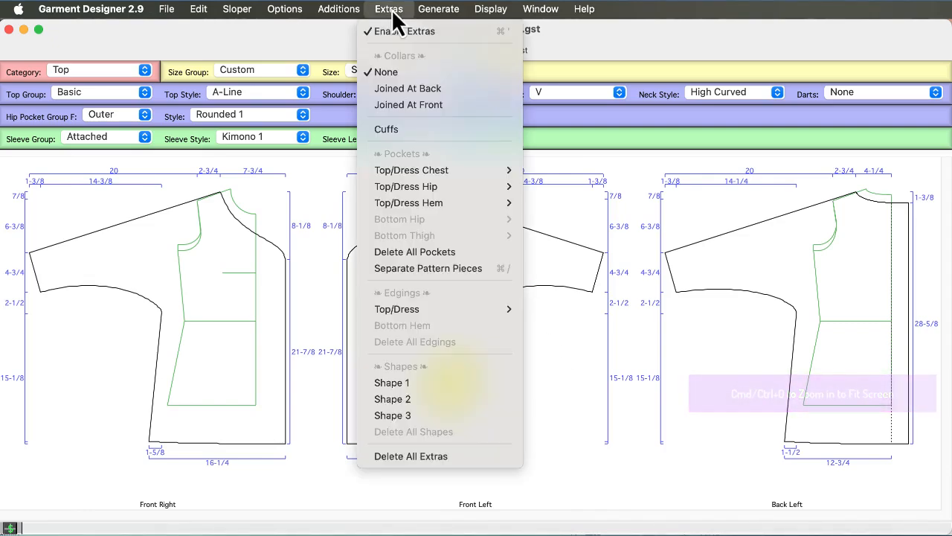
click(406, 268)
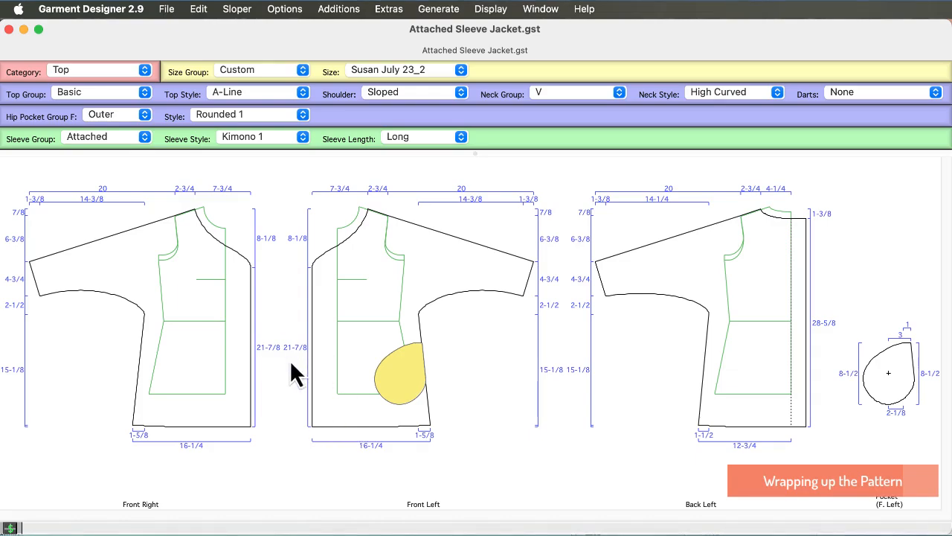
Step: Turn off front/back symmetry while keeping left/right symmetry mirrored
click(250, 374)
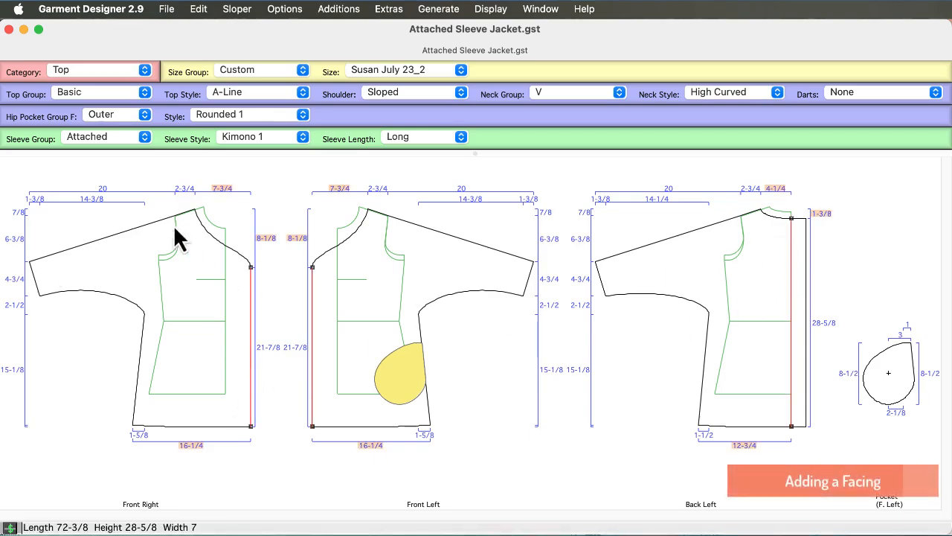
click(520, 461)
click(11, 528)
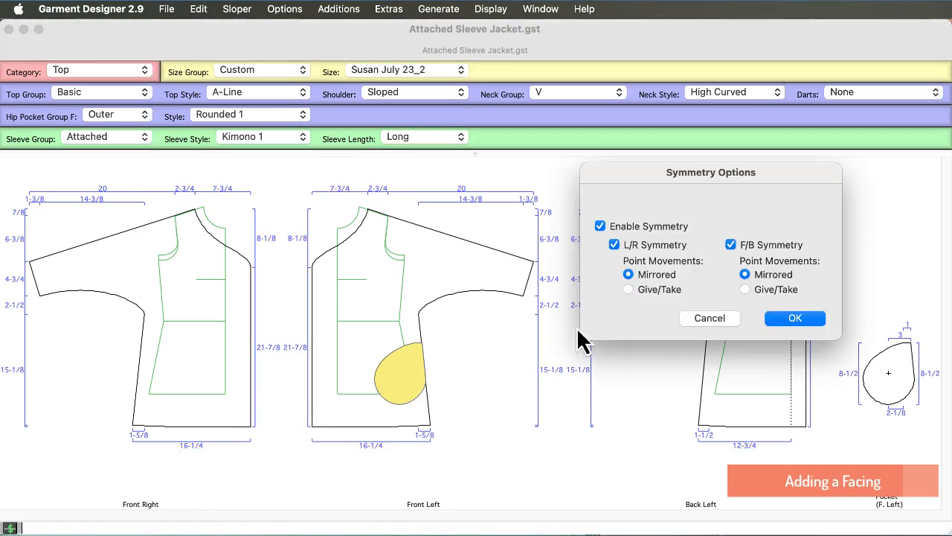
click(732, 245)
click(795, 318)
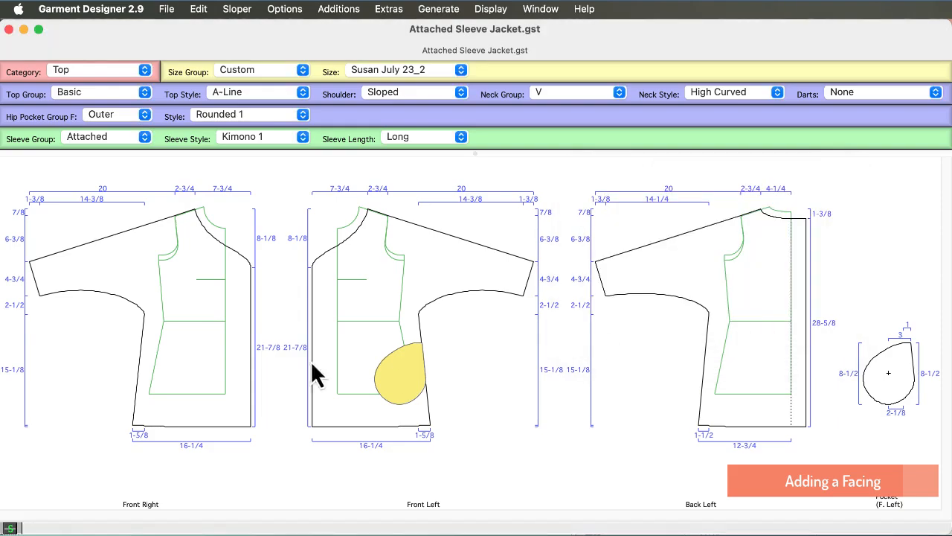
Step: Add a facing named CF Neck, 2-1/4 inches wide, along the center front edges and the front and back necklines
click(252, 347)
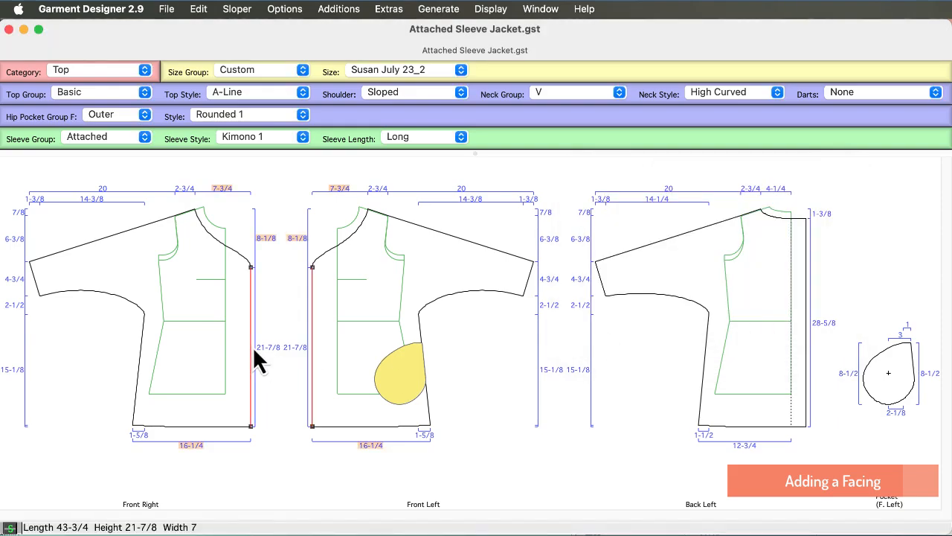
shift+click(237, 256)
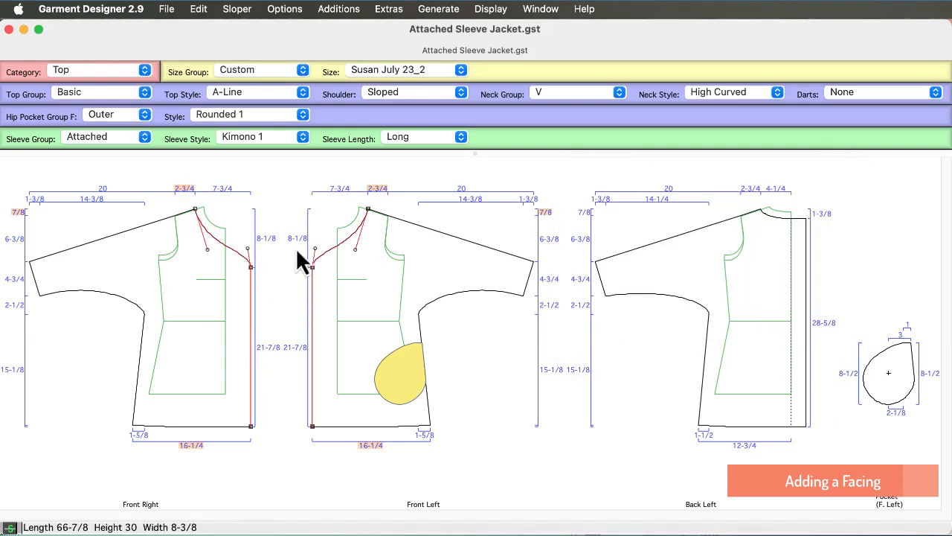
shift+click(784, 217)
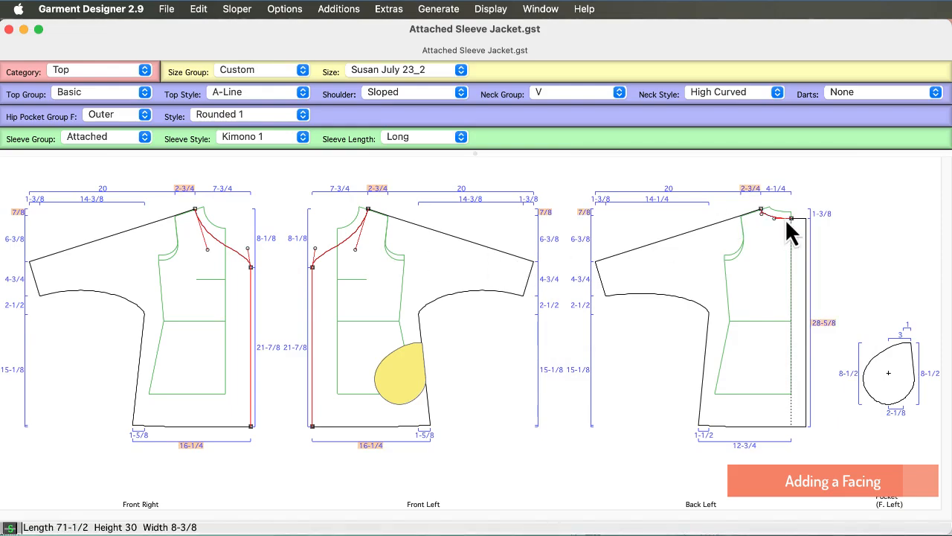
click(334, 10)
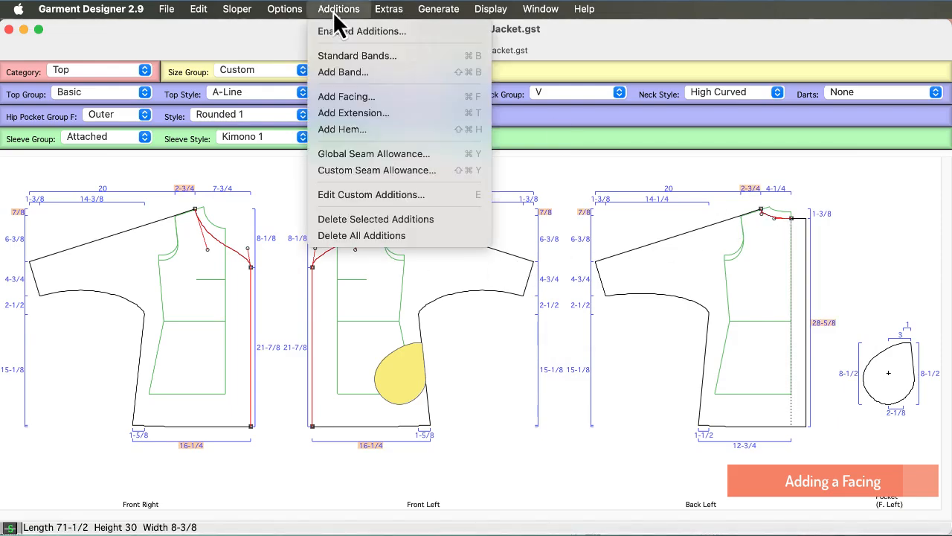
click(339, 98)
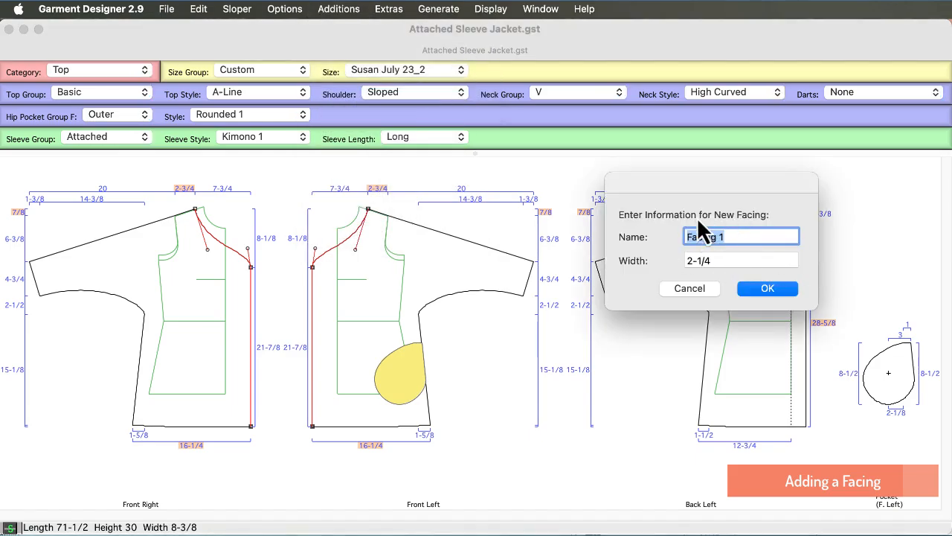
text(CF Neck)
click(781, 292)
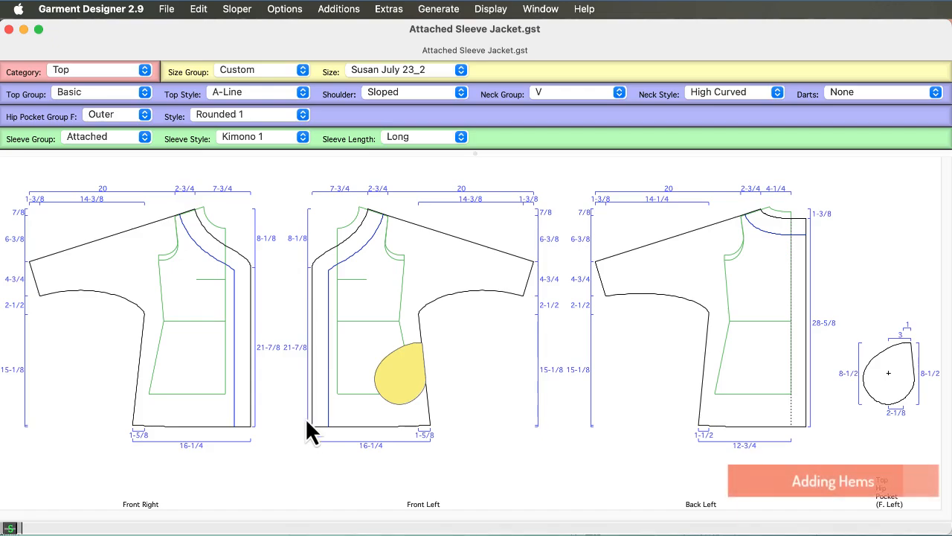
Step: Add a 2-inch hem named Lower Hem to the bottom edges of the front and back pieces
click(212, 428)
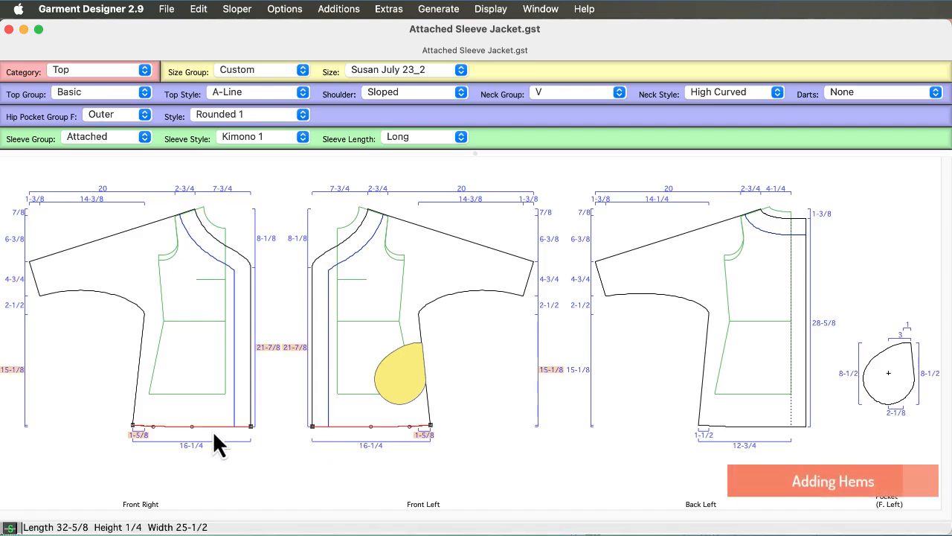
shift+click(744, 426)
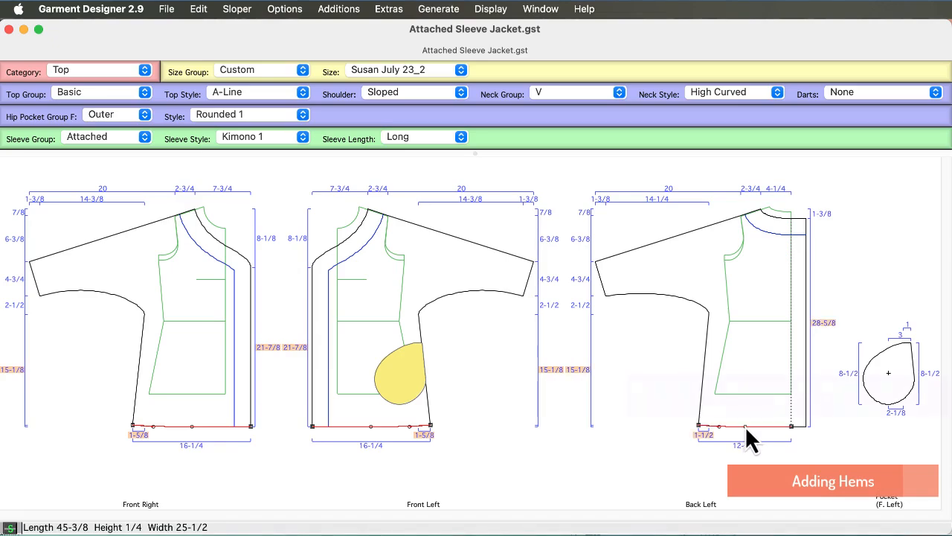
click(351, 10)
click(380, 130)
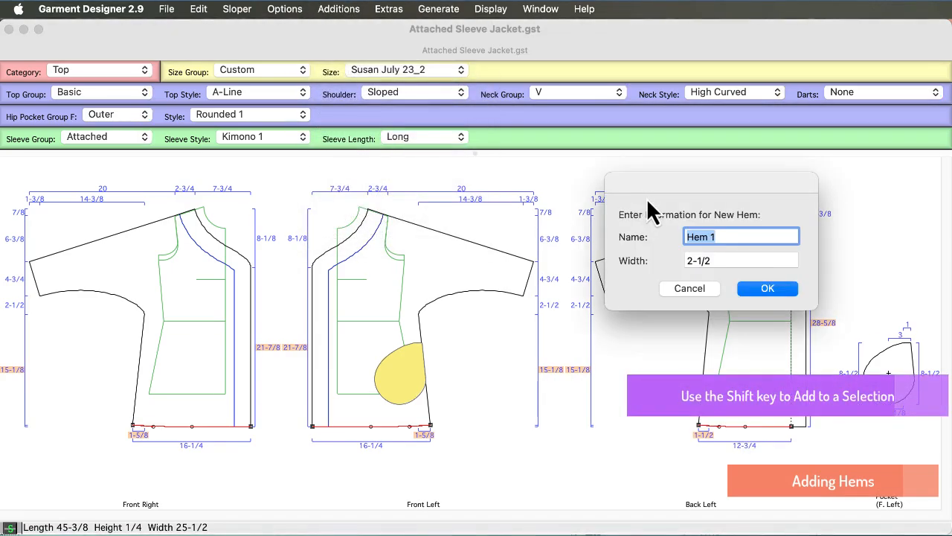
text(Lower Hem)
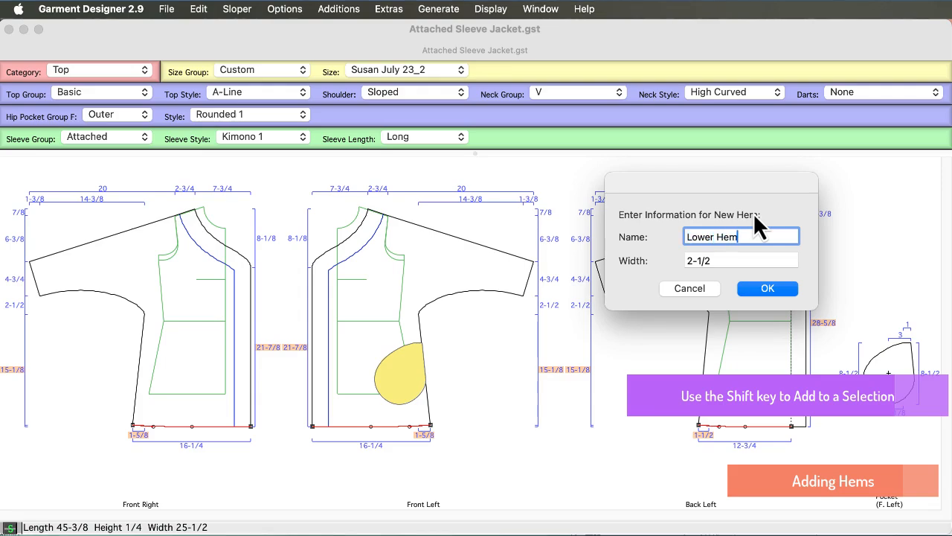
key(Tab)
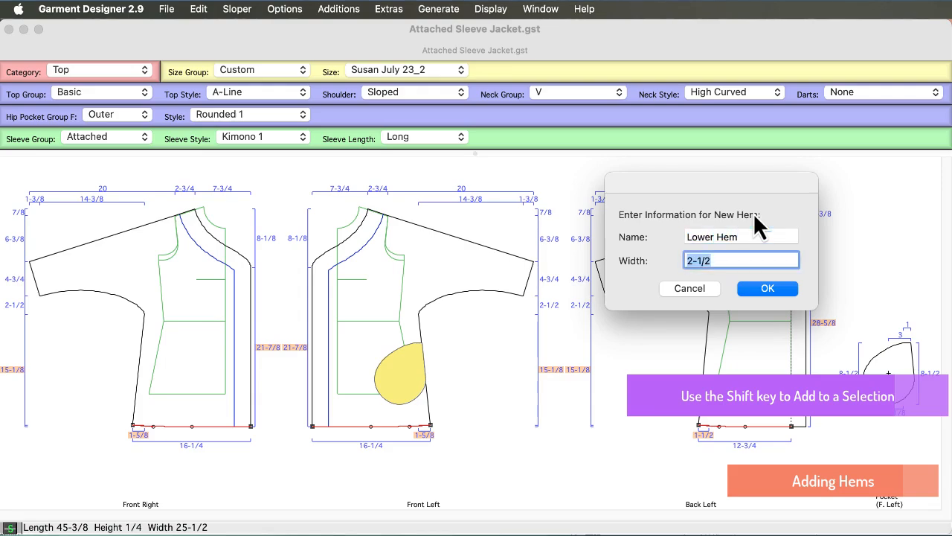
text(2)
key(Return)
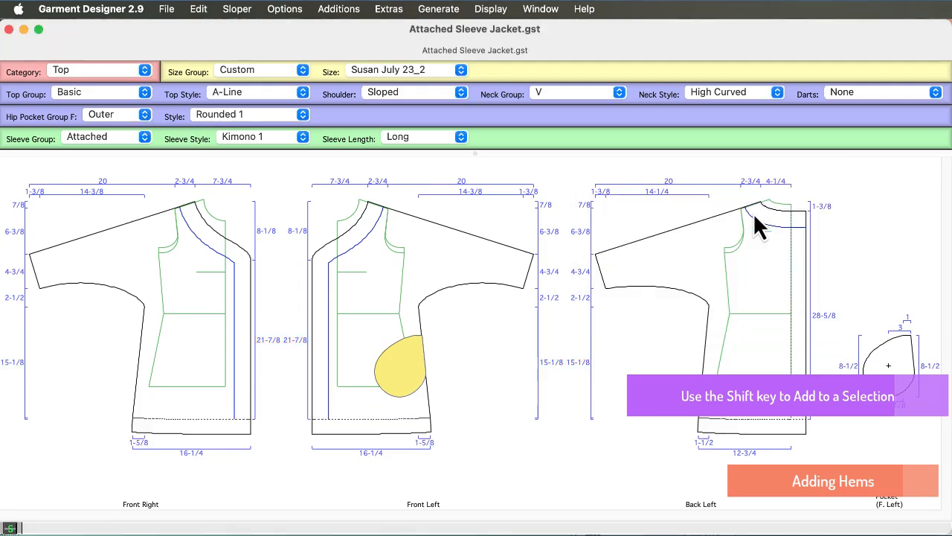
Step: Add a 1-inch hem to the sleeve edges of the front and back pieces, keeping the name Hem 1
click(531, 276)
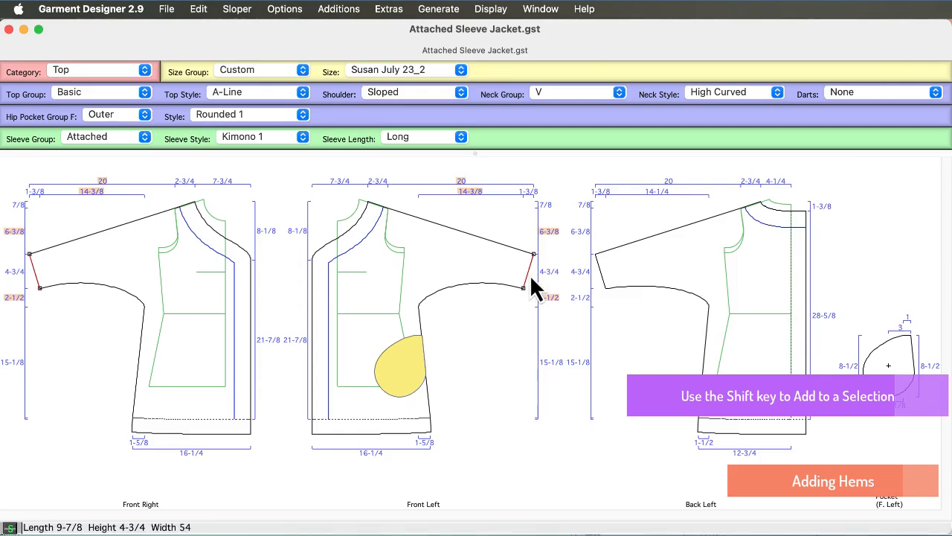
shift+click(603, 279)
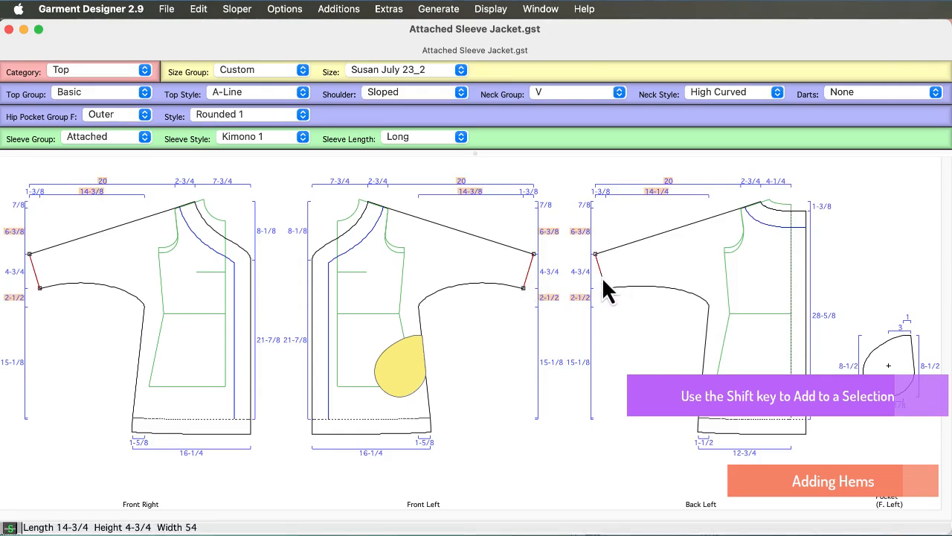
click(343, 8)
click(341, 129)
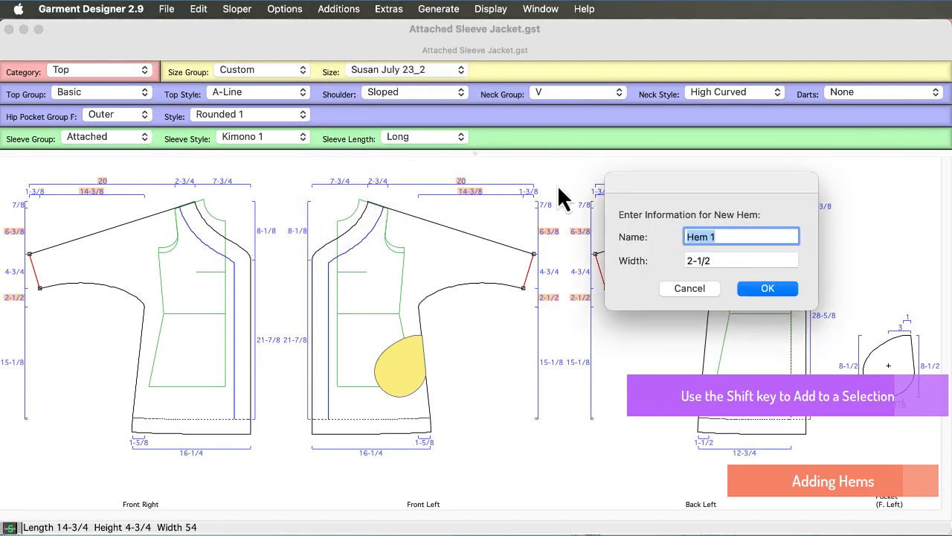
drag(739, 260, 680, 262)
text(1)
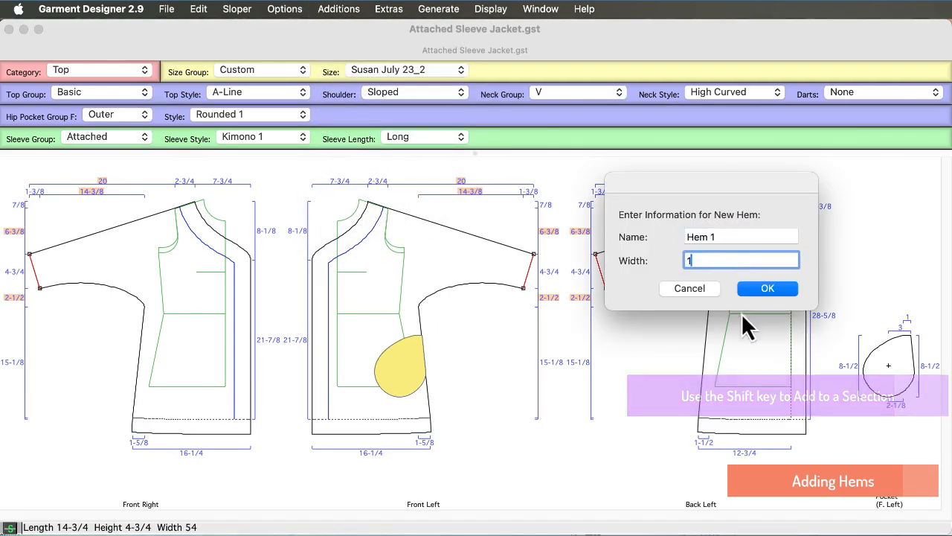
click(770, 291)
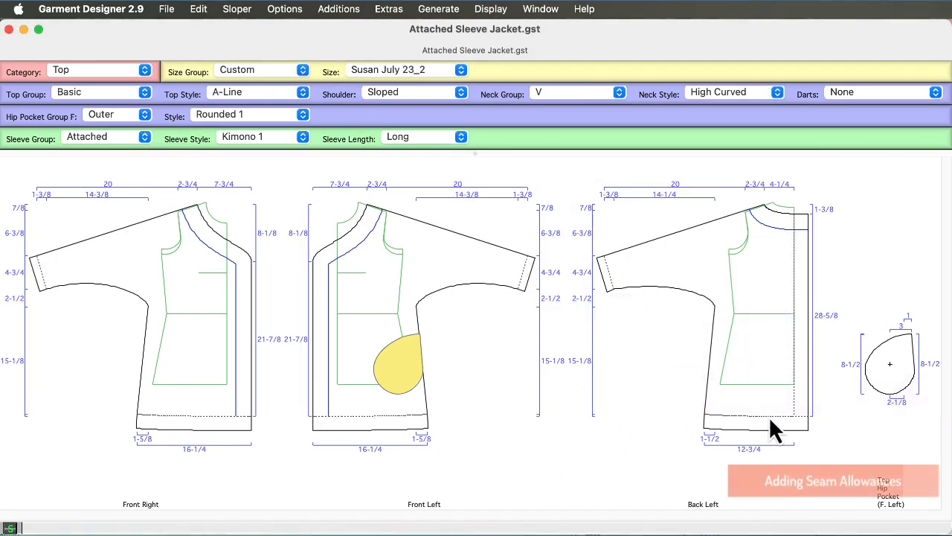
Step: Add a global seam allowance of 1/2 inch to all pattern pieces
click(338, 9)
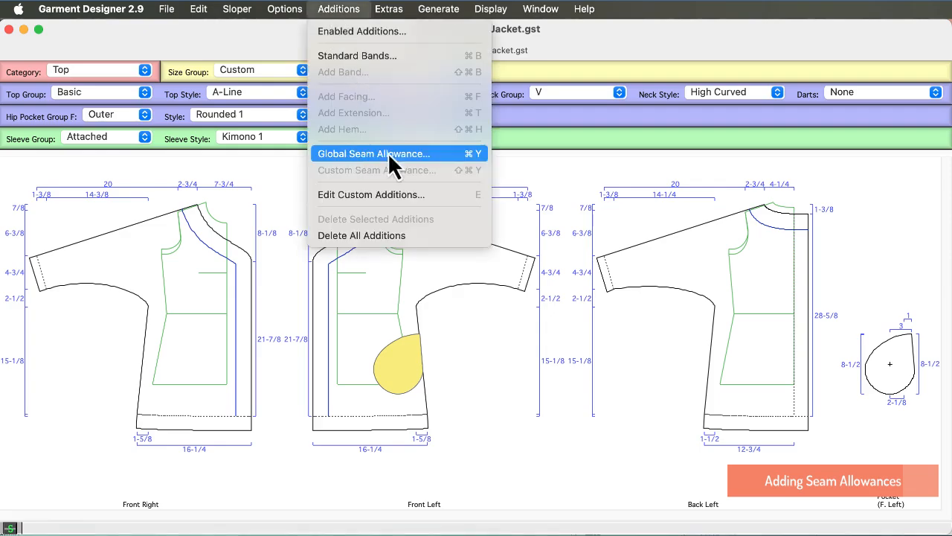
click(357, 154)
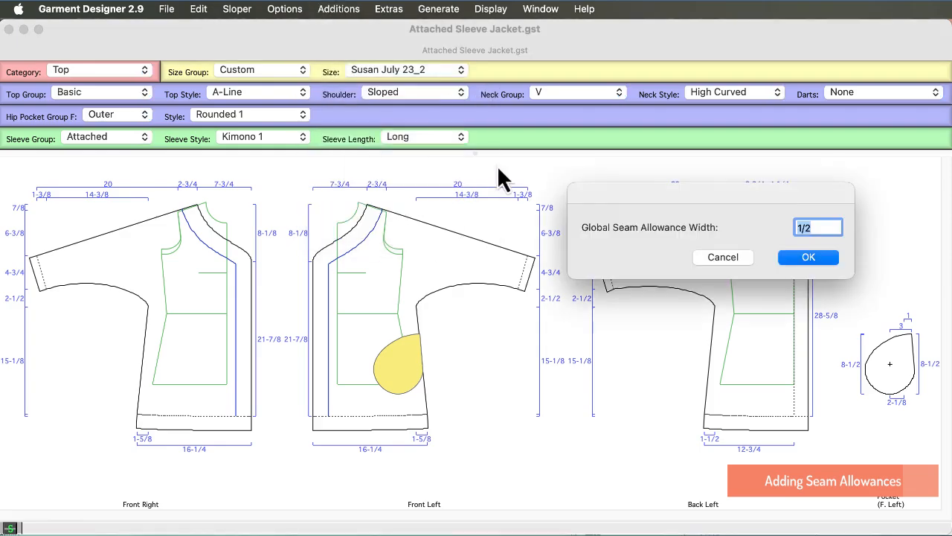
click(809, 258)
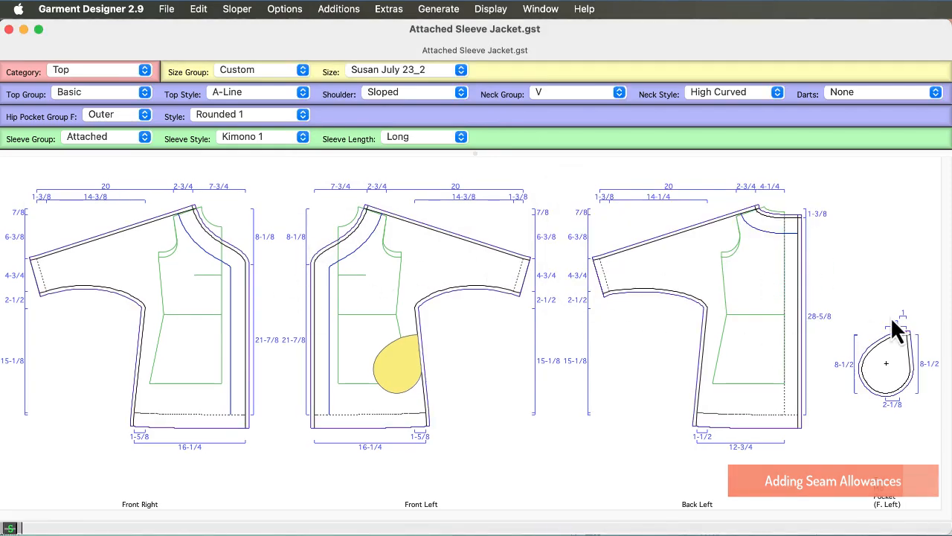
Step: Set a custom seam allowance of 0 on the center back line of the back piece and save the file
click(784, 299)
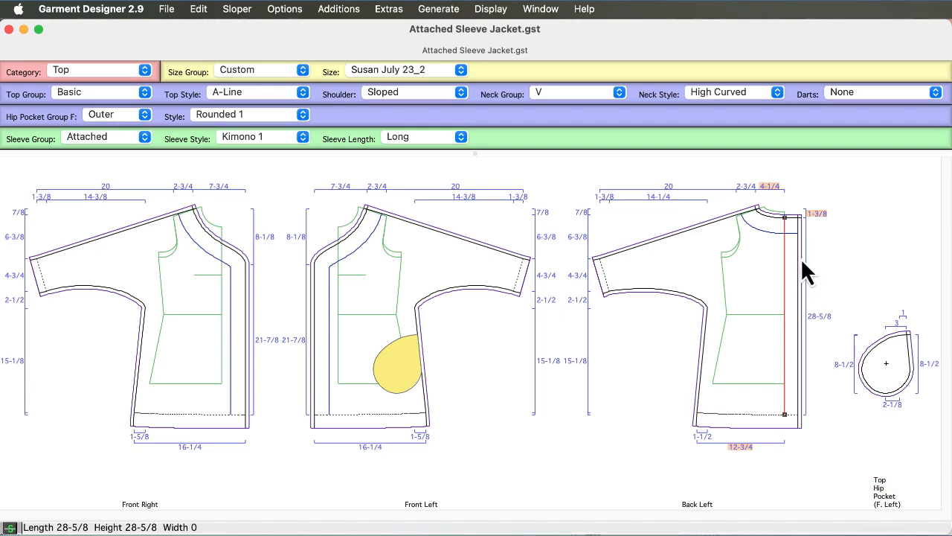
click(286, 9)
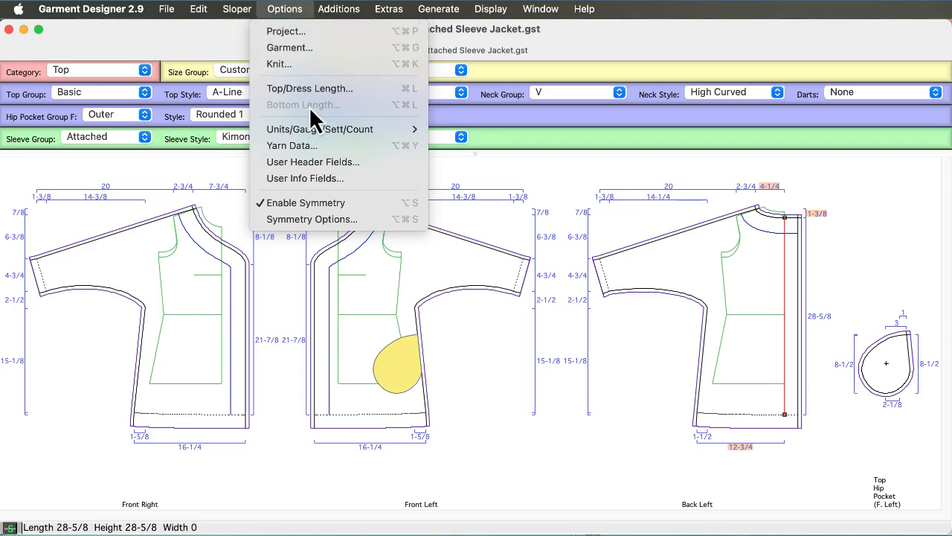
mouse_move(327, 13)
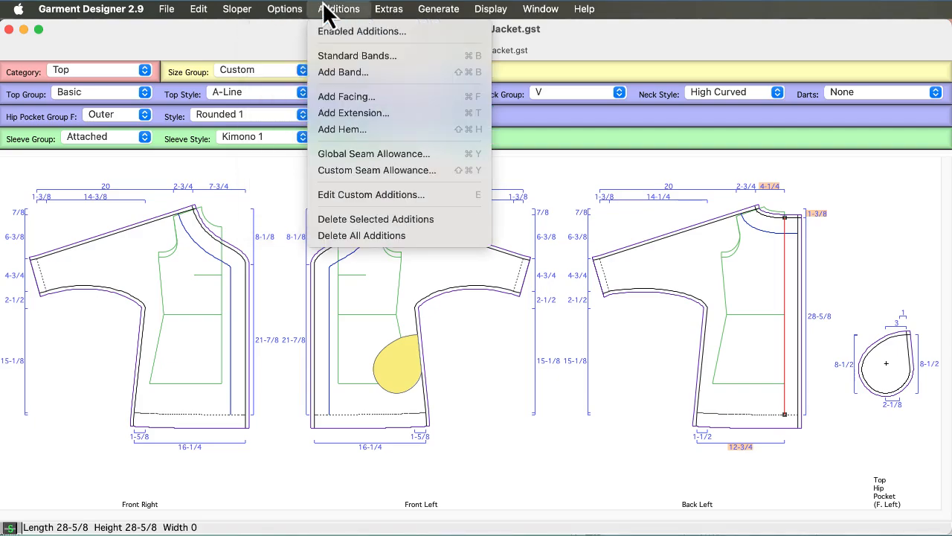
click(358, 170)
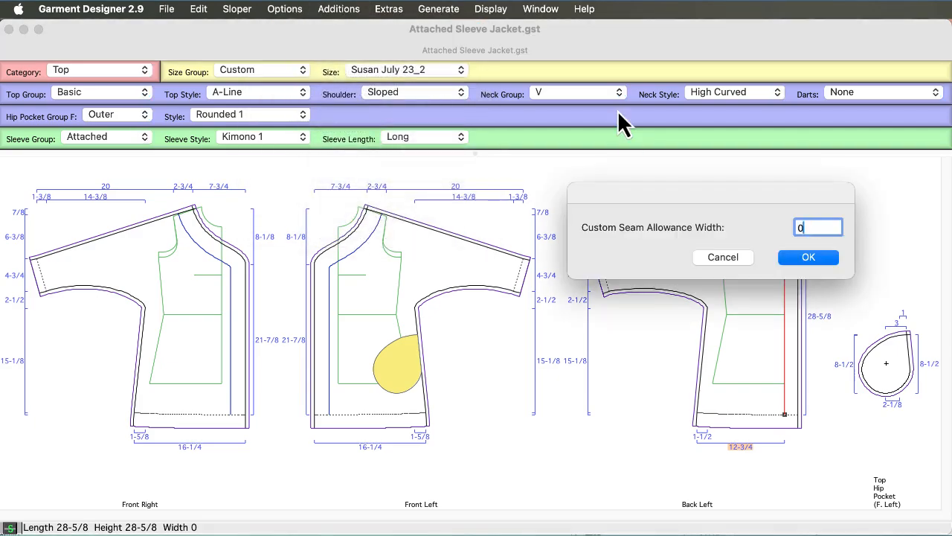
text(0)
key(Return)
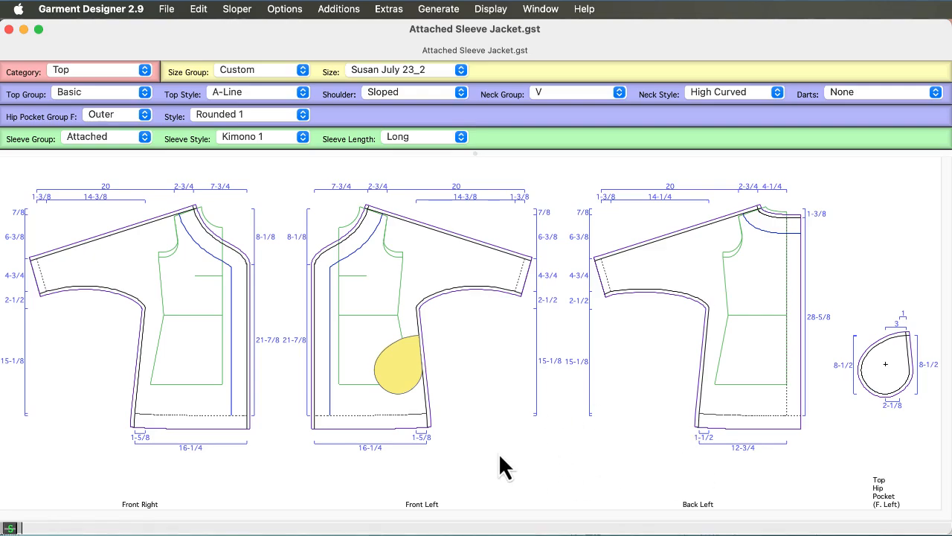
click(171, 6)
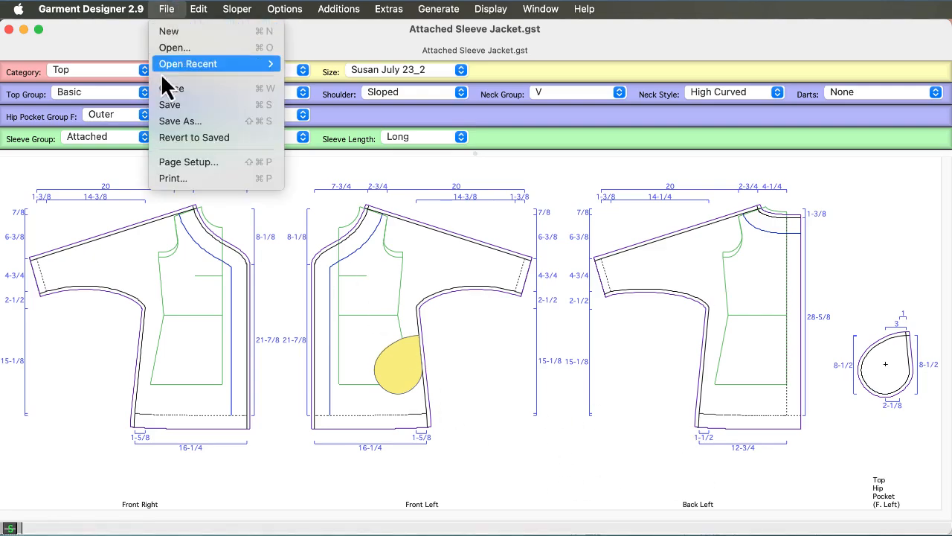
click(171, 104)
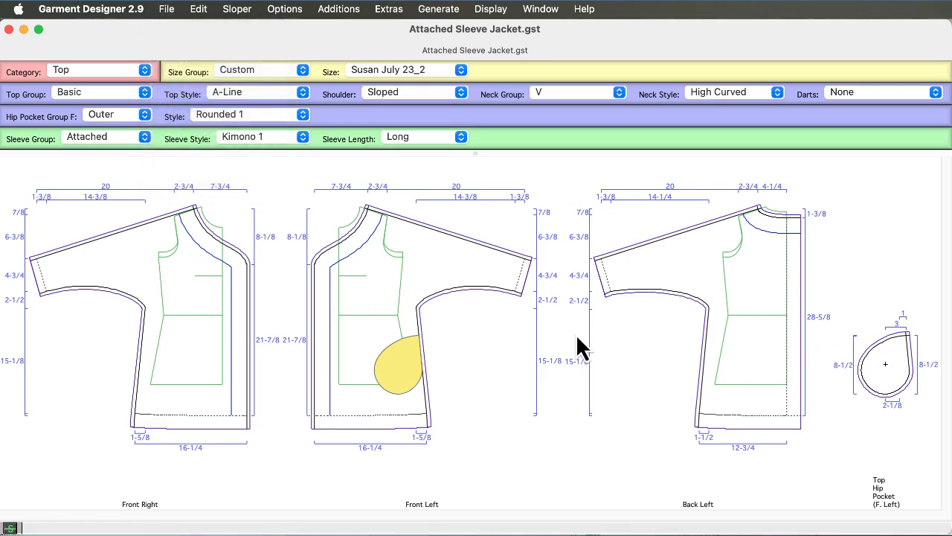
Step: Fill in the user header fields with a checked Project title, an automatic date and the Fabric entry Black/White
click(292, 10)
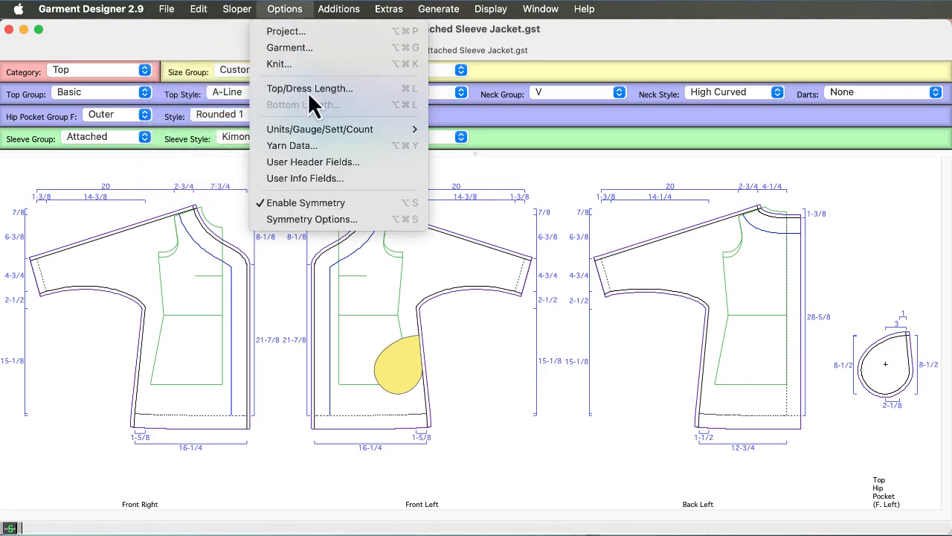
click(315, 165)
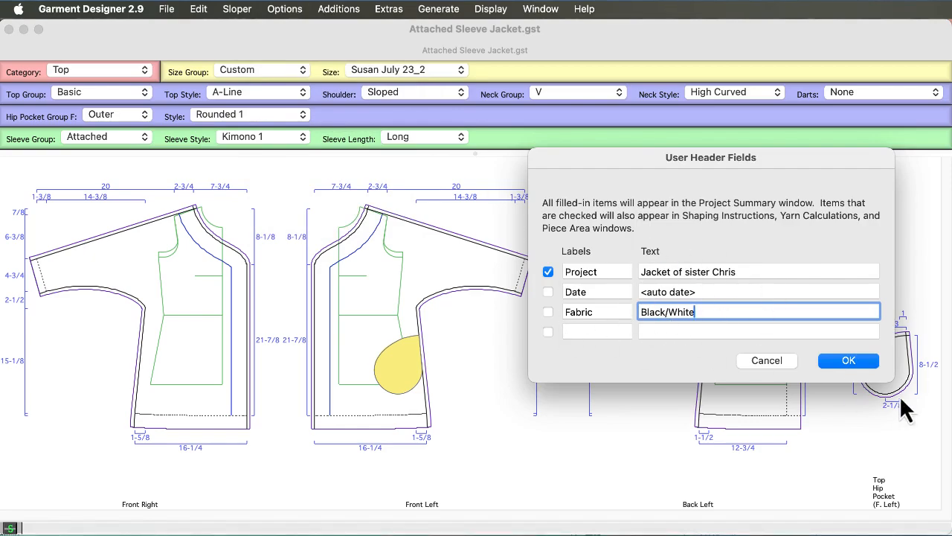
click(843, 363)
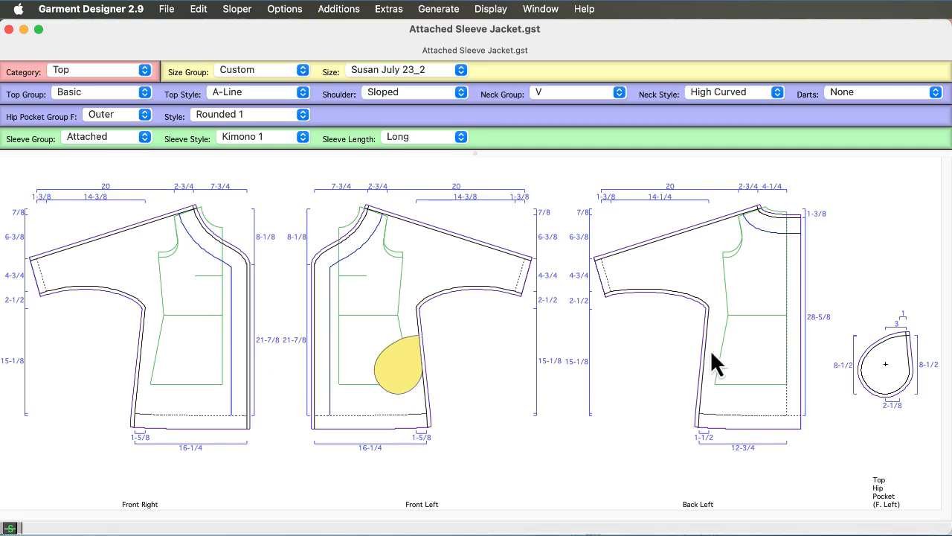
Step: Limit the displayed garment pieces to the left front and left back
click(491, 9)
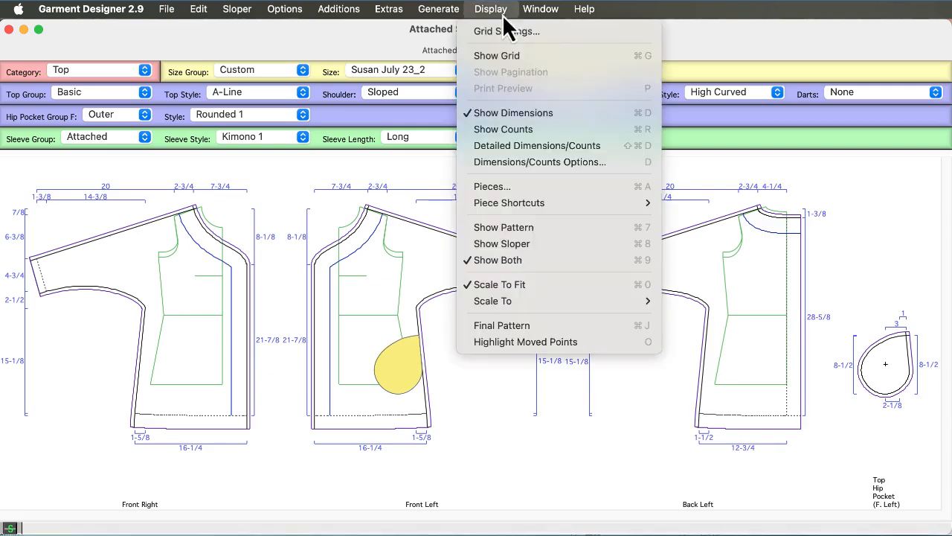
click(531, 192)
click(552, 253)
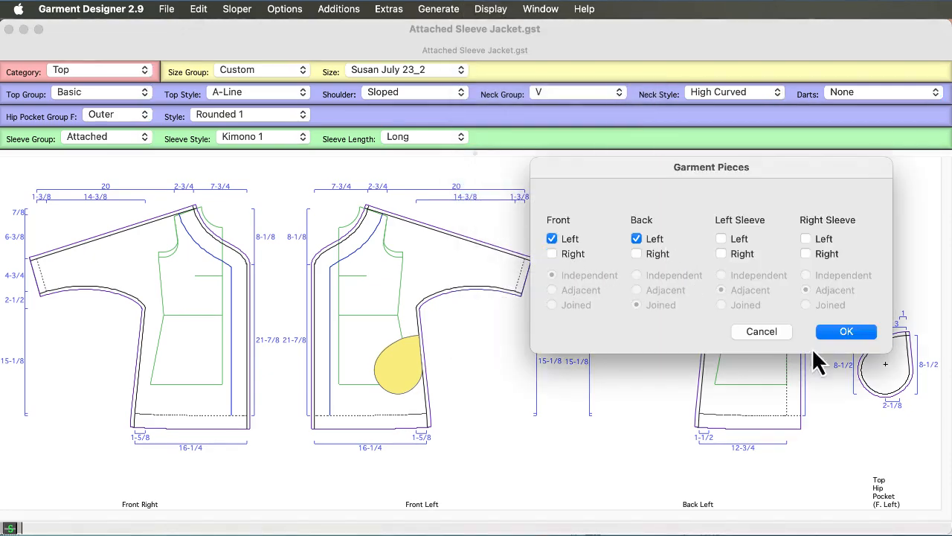
click(846, 332)
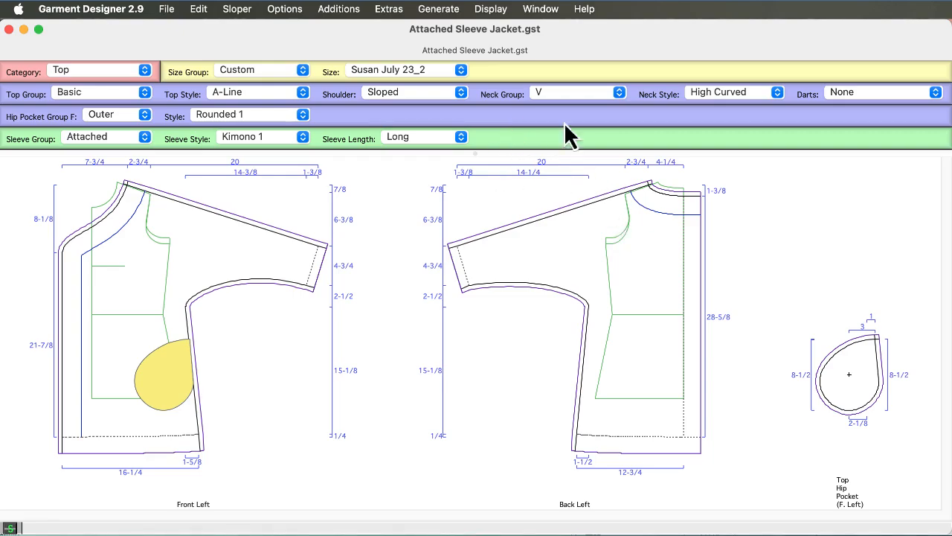
Step: Hide the dimensions and show the grid behind the pattern pieces
click(492, 10)
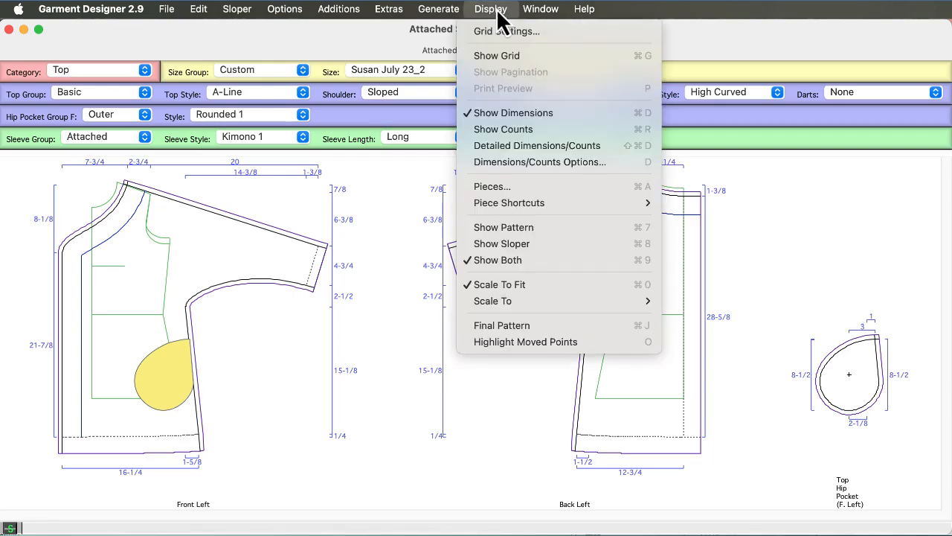
click(517, 119)
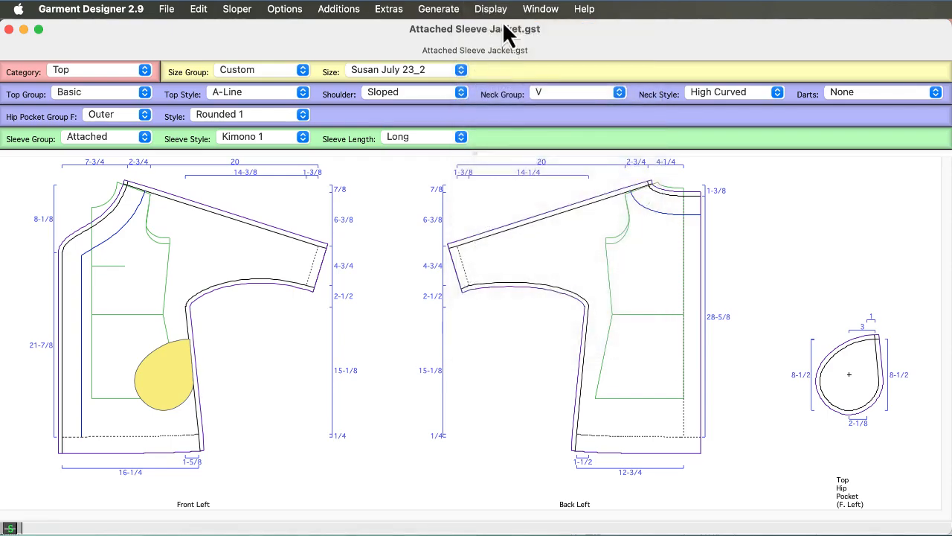
click(493, 9)
click(503, 55)
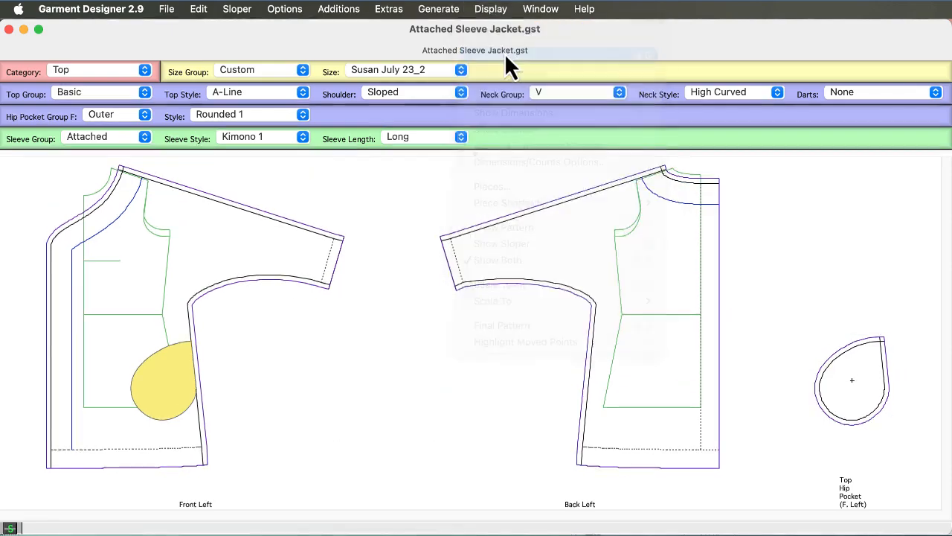
Step: Display the pieces as the final pattern and scale the view to actual size
click(490, 10)
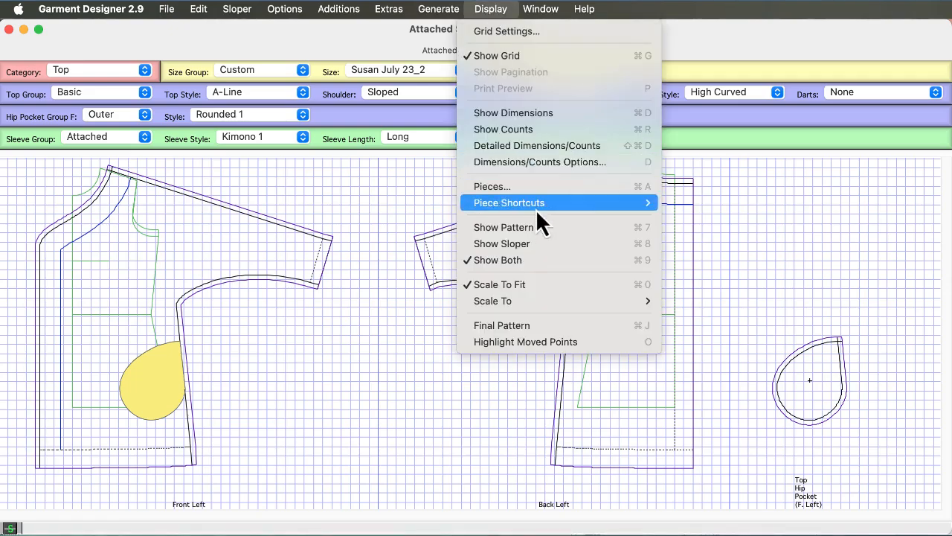
click(508, 326)
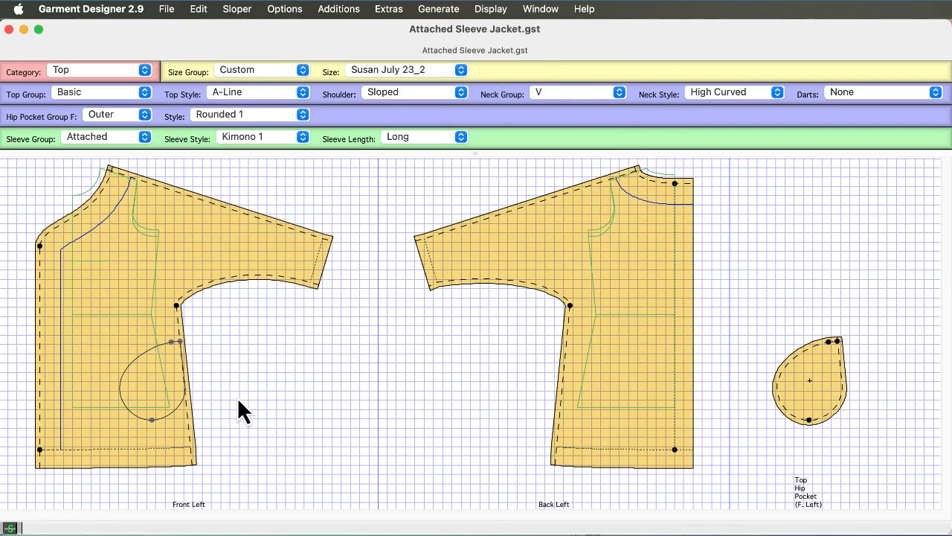
click(490, 9)
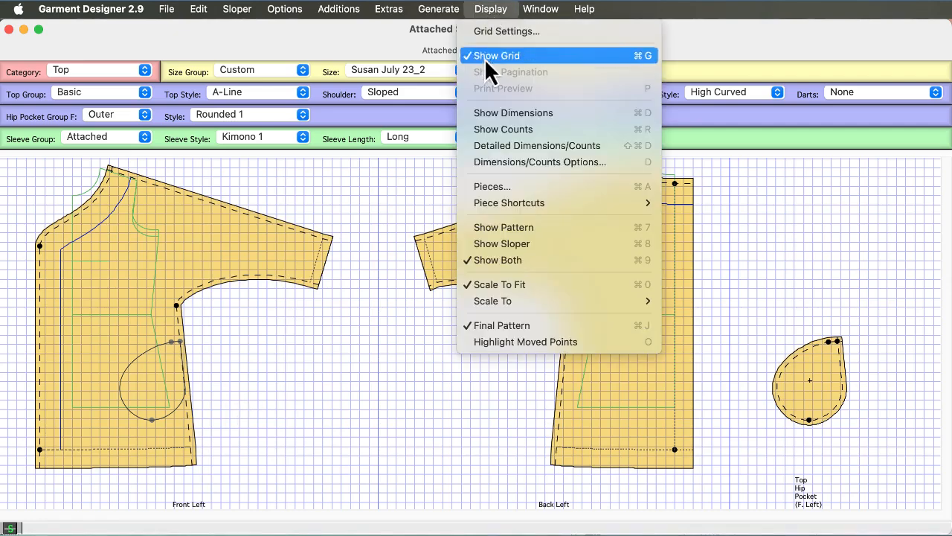
mouse_move(526, 304)
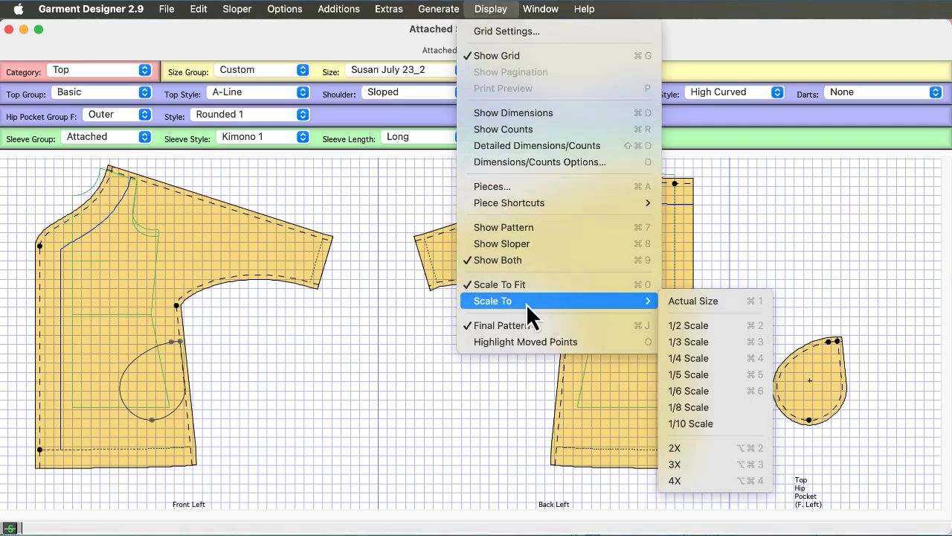
click(693, 305)
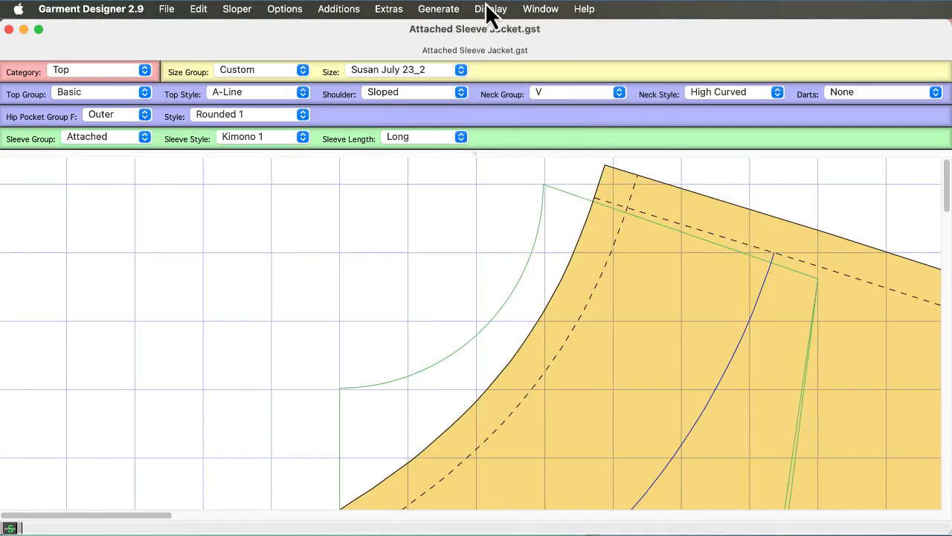
Step: Show the print preview to examine how the pattern spreads over the printed pages
click(500, 11)
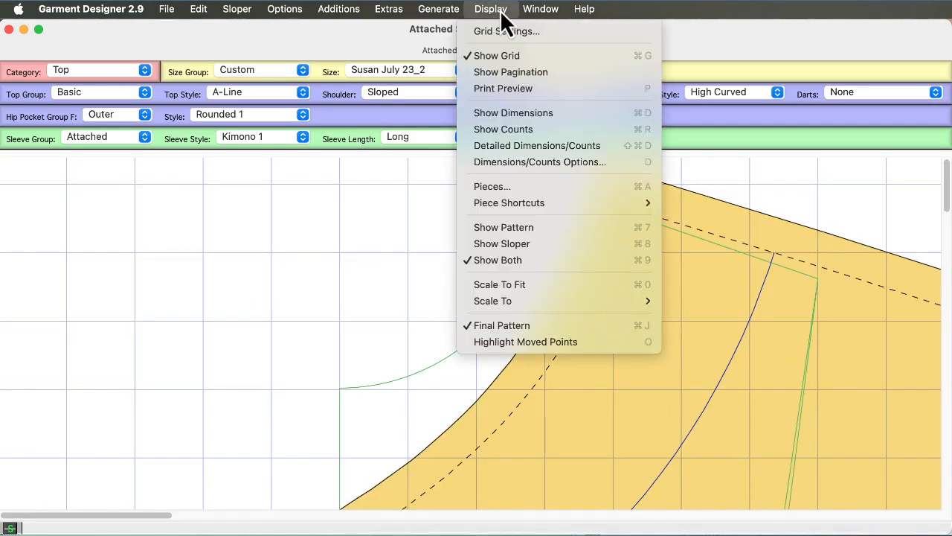
click(506, 90)
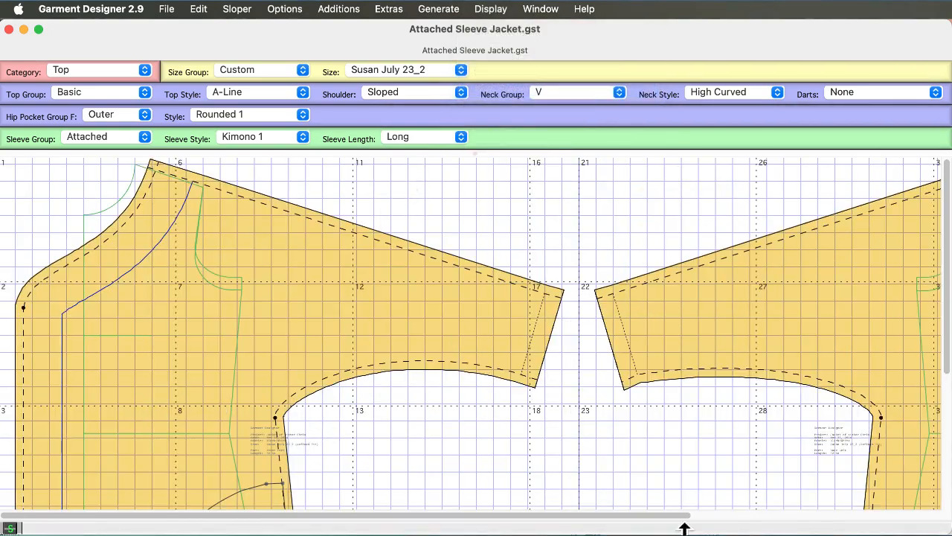
drag(684, 525, 601, 521)
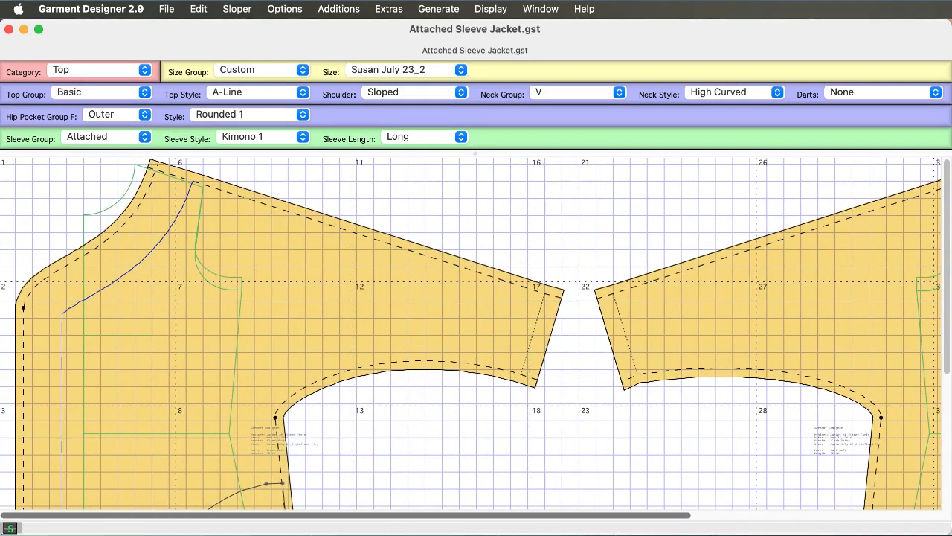
Step: Change the page setup orientation to Portrait and check the resulting page layout in the preview
click(166, 9)
click(186, 161)
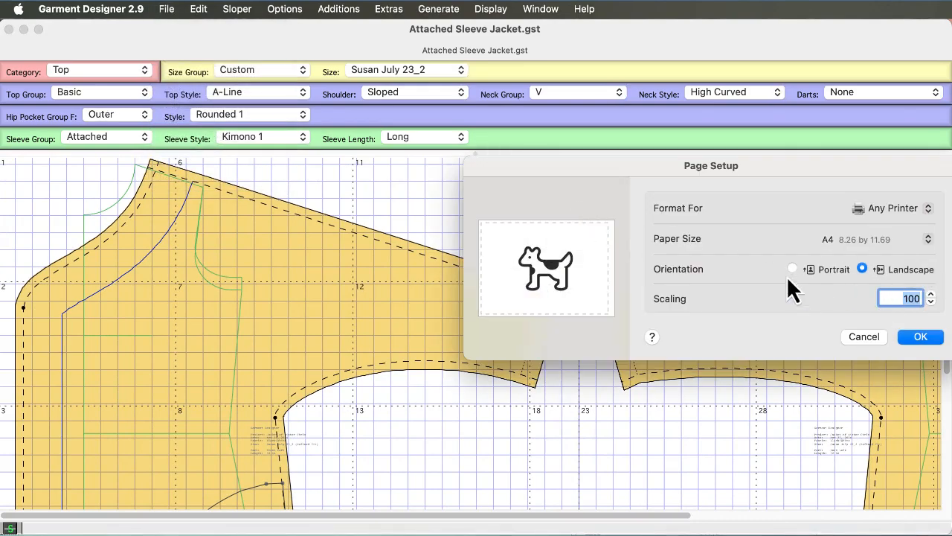
click(792, 268)
click(921, 336)
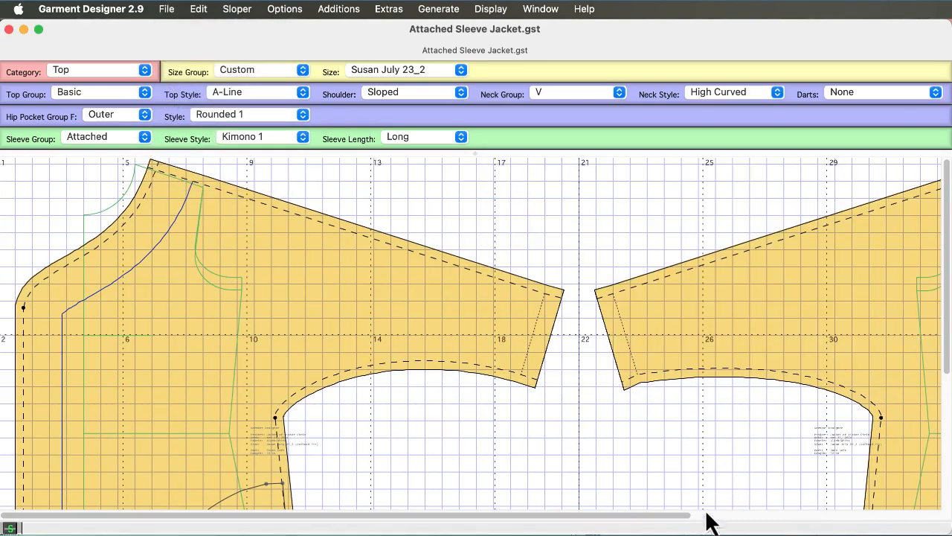
drag(691, 516, 377, 515)
Step: Set the page orientation back to Landscape and scale the view to fit all pattern pieces
click(160, 10)
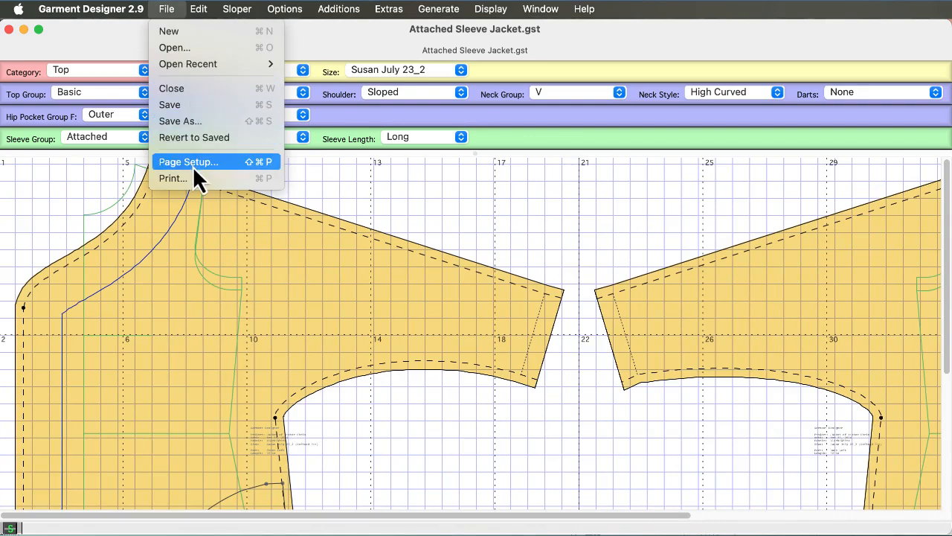
click(667, 220)
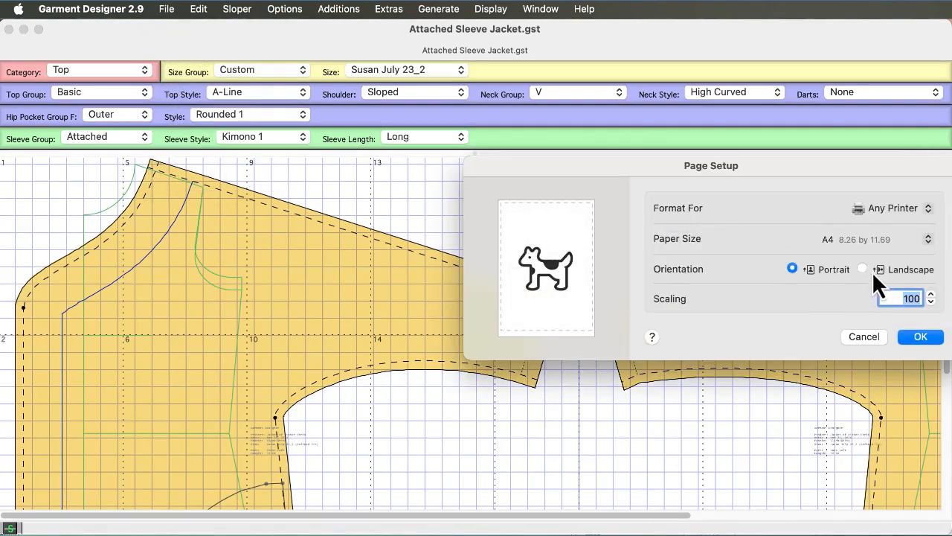
click(863, 269)
click(926, 338)
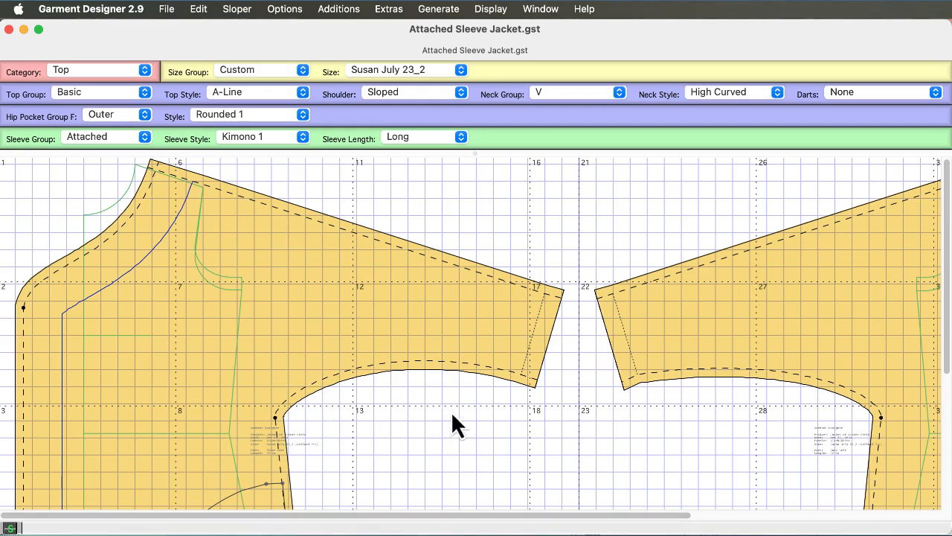
key(super+minus)
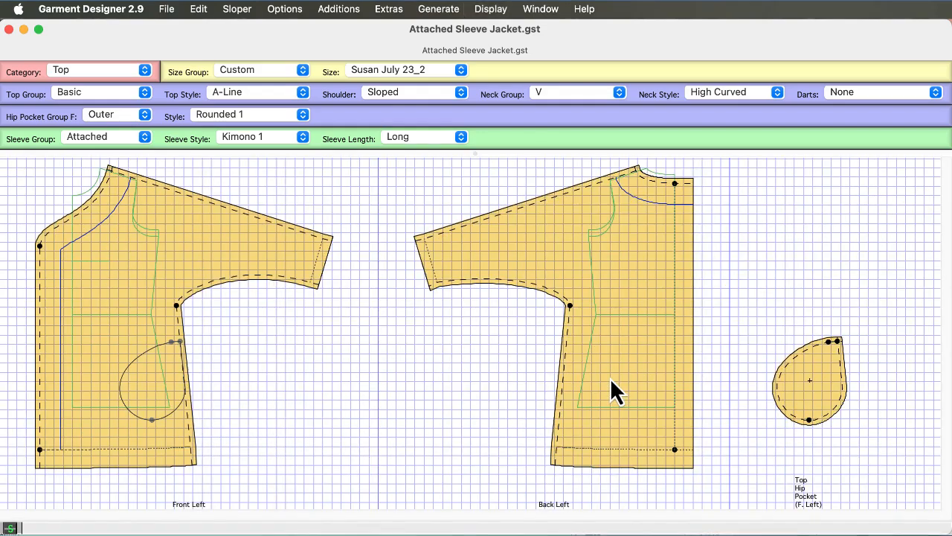